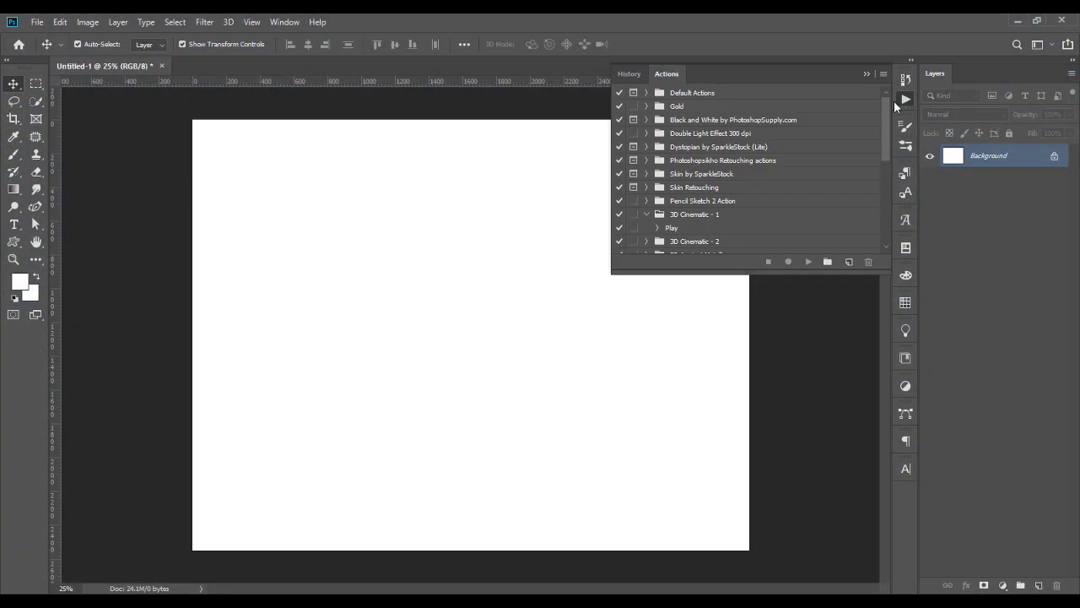
Step: Import Cloud Action by Sko4.atn from File Explorer into Photoshop's Actions panel
{"action": "left_click", "coordinate": [866, 75]}
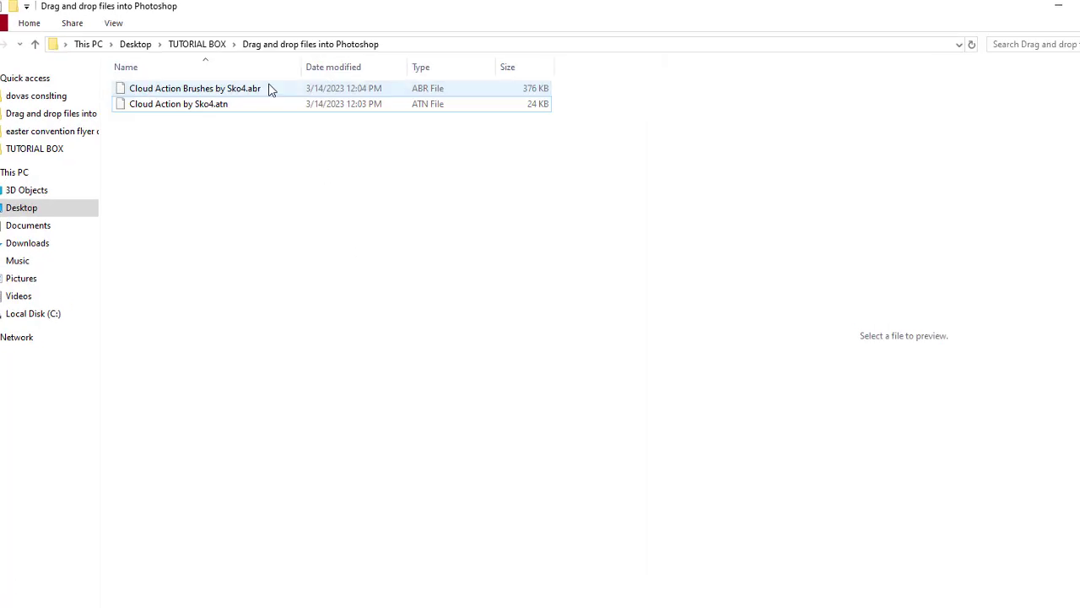
{"action": "left_click_drag", "start_coordinate": [197, 143], "coordinate": [263, 84]}
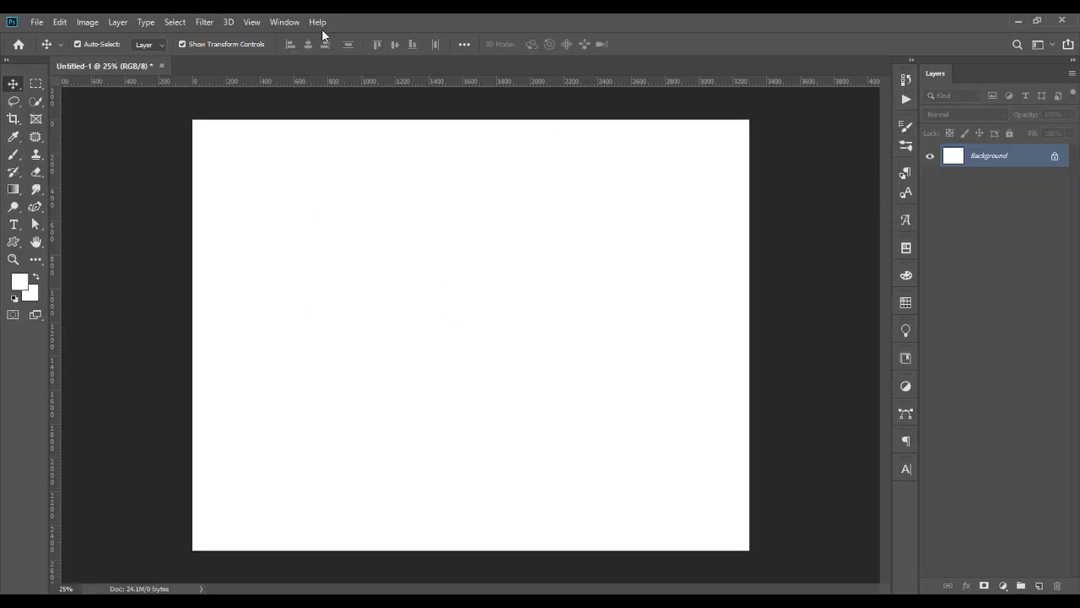
{"action": "left_click", "coordinate": [285, 22]}
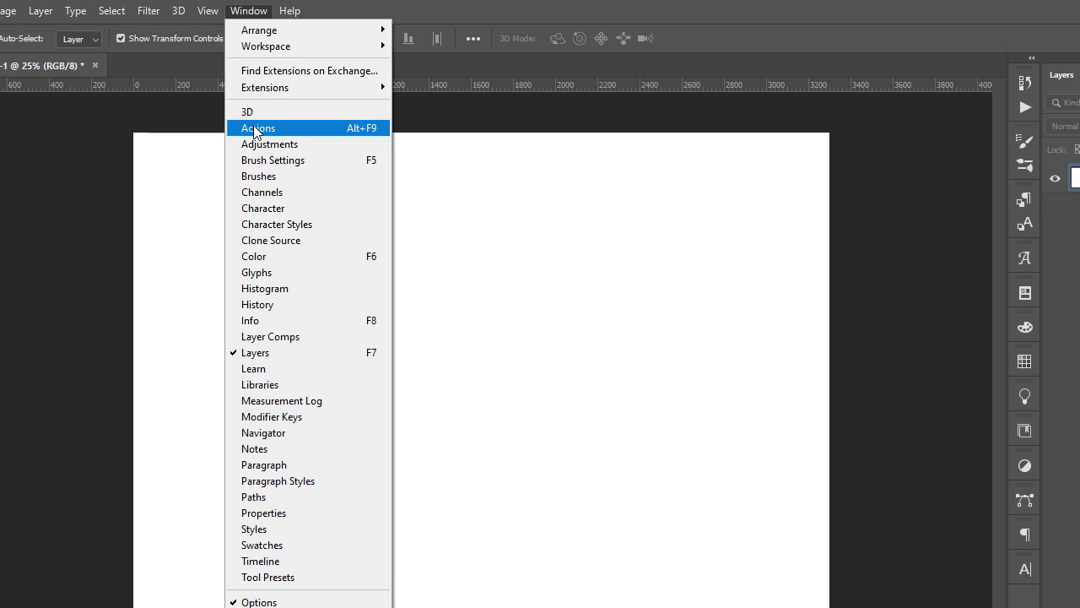
{"action": "left_click", "coordinate": [255, 128]}
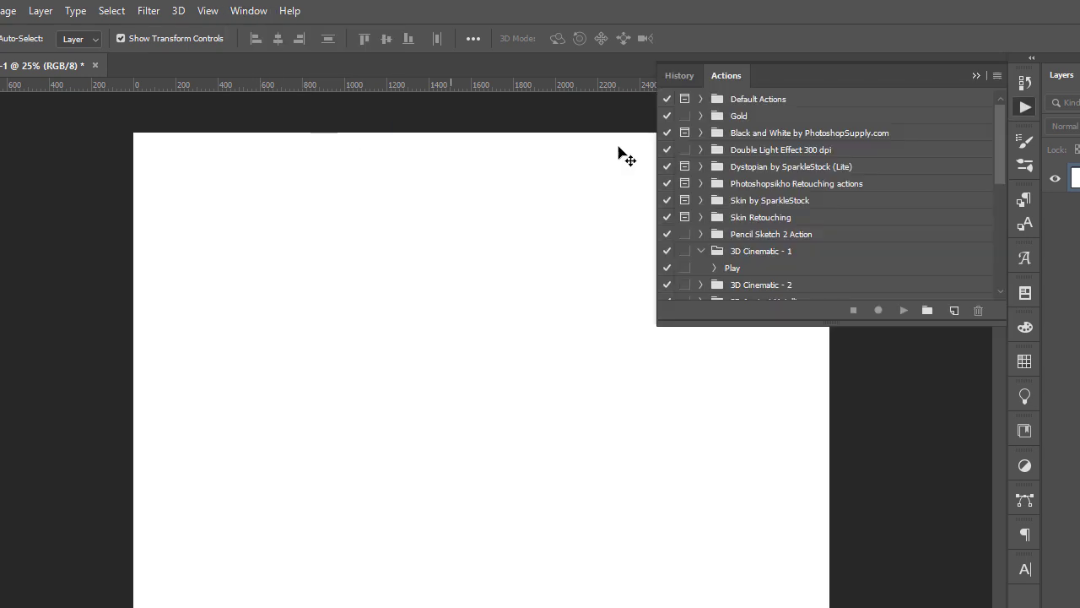
{"action": "left_click_drag", "start_coordinate": [1005, 145], "coordinate": [979, 277]}
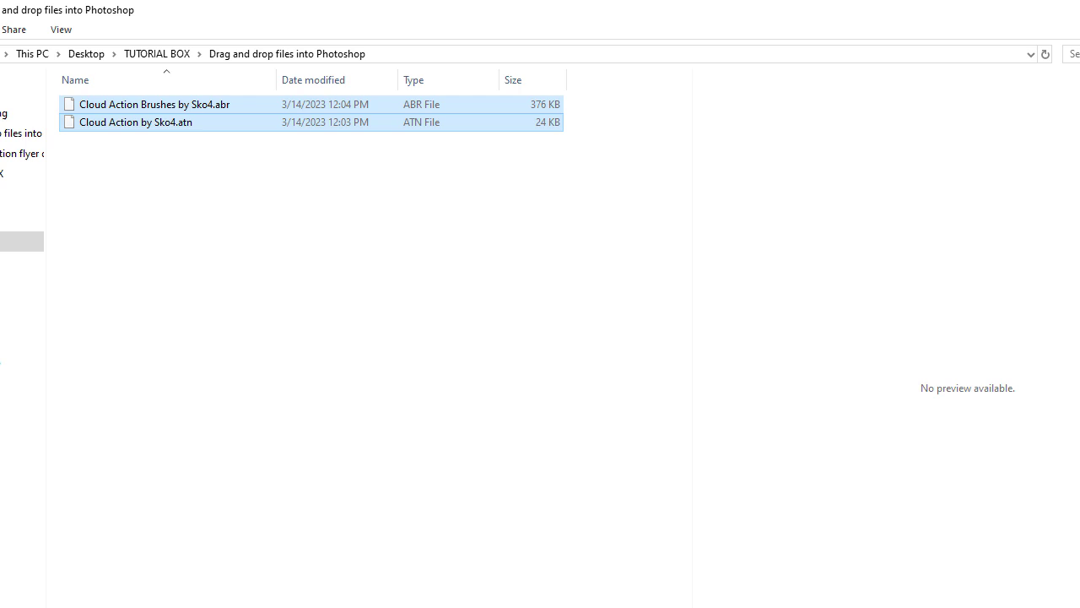
{"action": "left_click", "coordinate": [181, 125]}
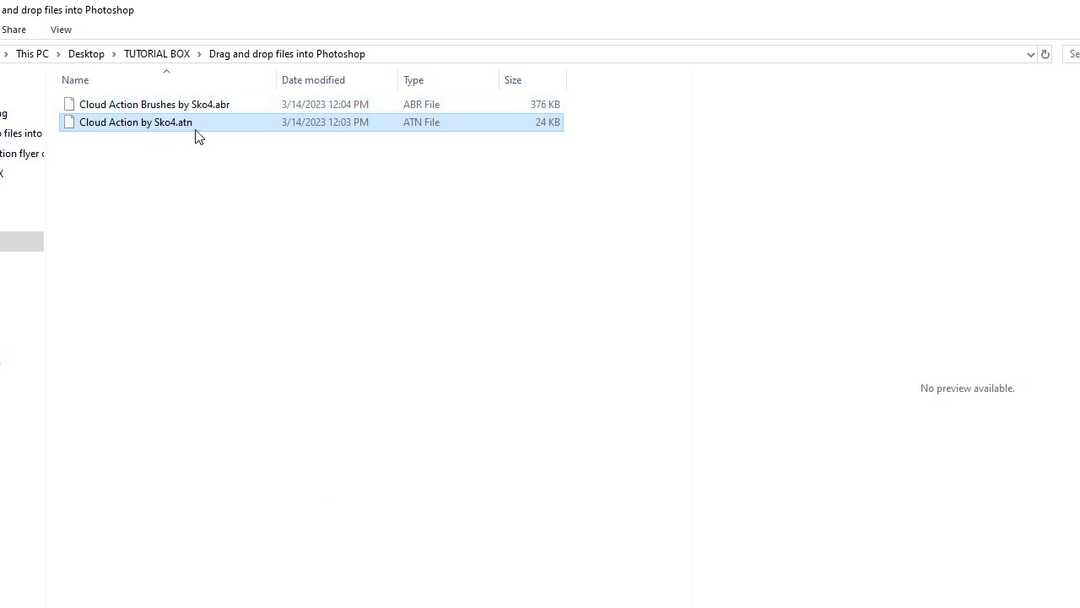
{"action": "left_click_drag", "start_coordinate": [206, 160], "coordinate": [704, 265]}
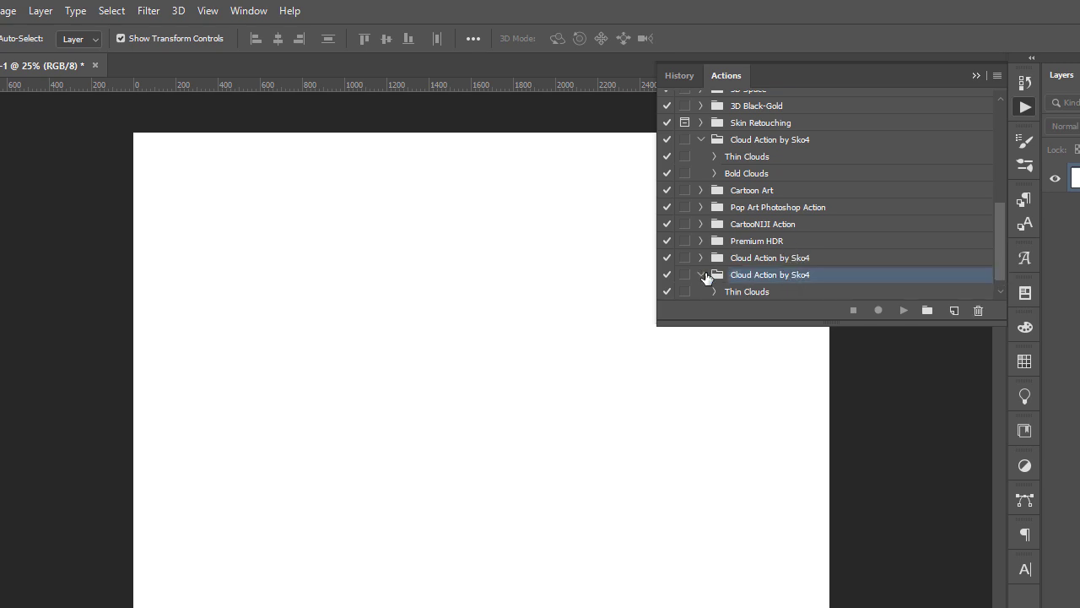
Step: Check that the new Cloud Action by Sko4 set lists Thin Clouds and Bold Clouds, then hide the actions
{"action": "left_click", "coordinate": [701, 275]}
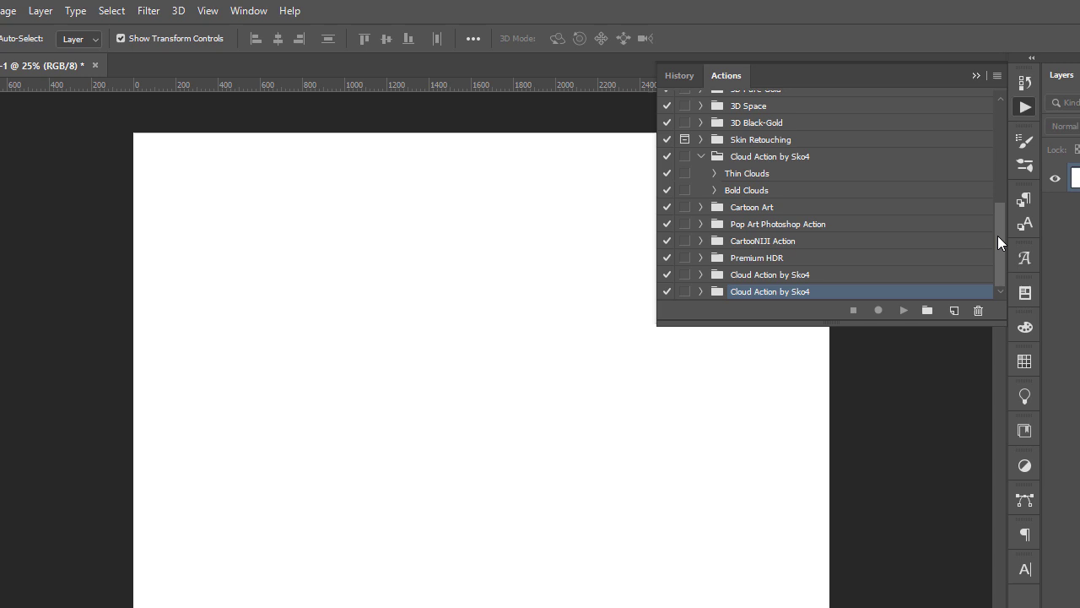
{"action": "left_click", "coordinate": [701, 291]}
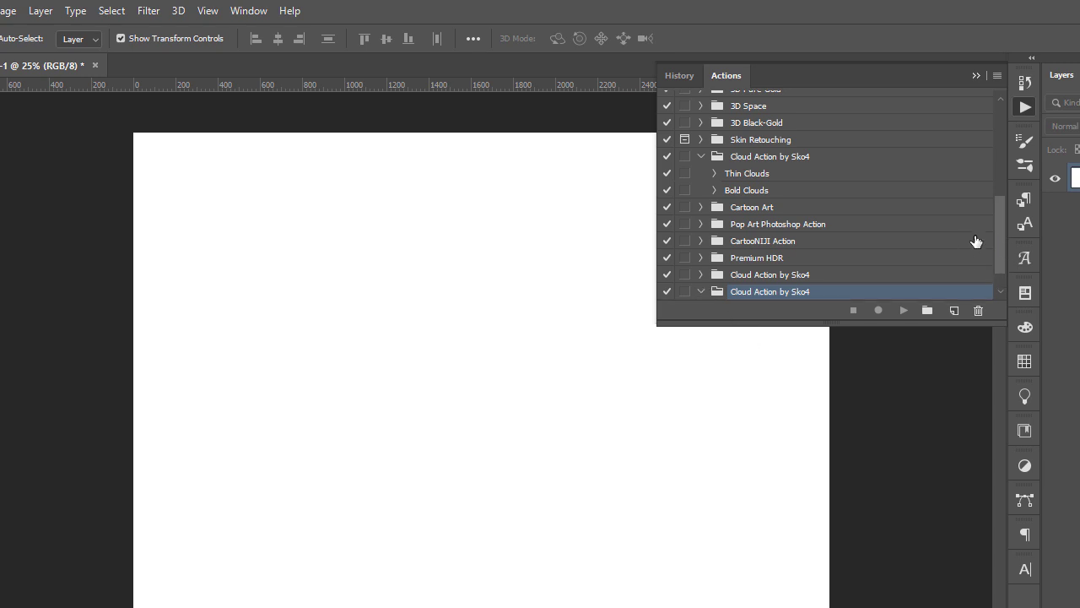
{"action": "scroll", "coordinate": [1001, 237], "scroll_direction": "down", "scroll_amount": 2}
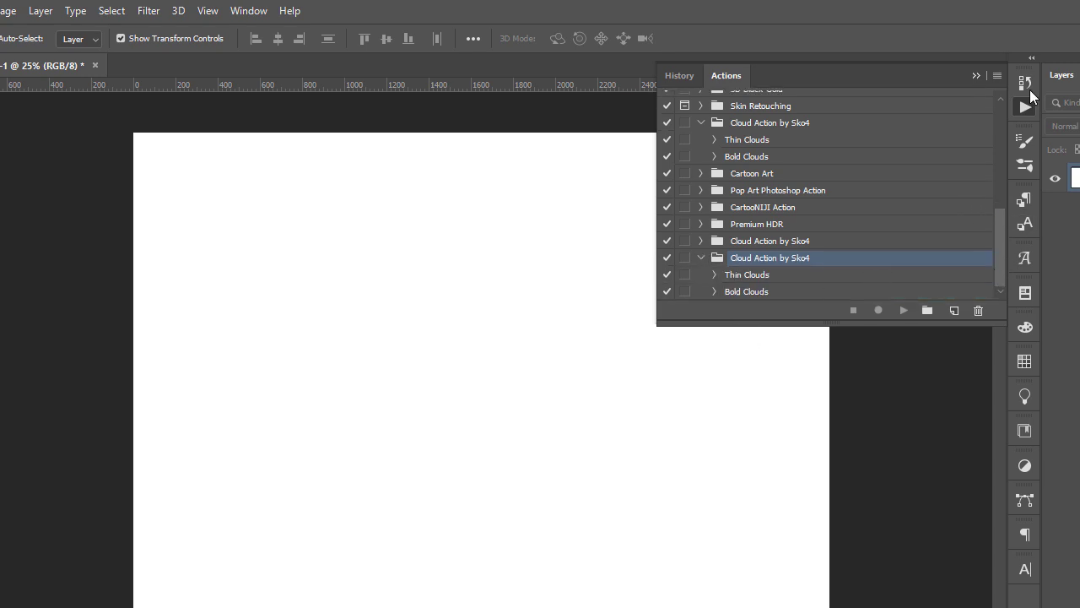
{"action": "left_click", "coordinate": [976, 76]}
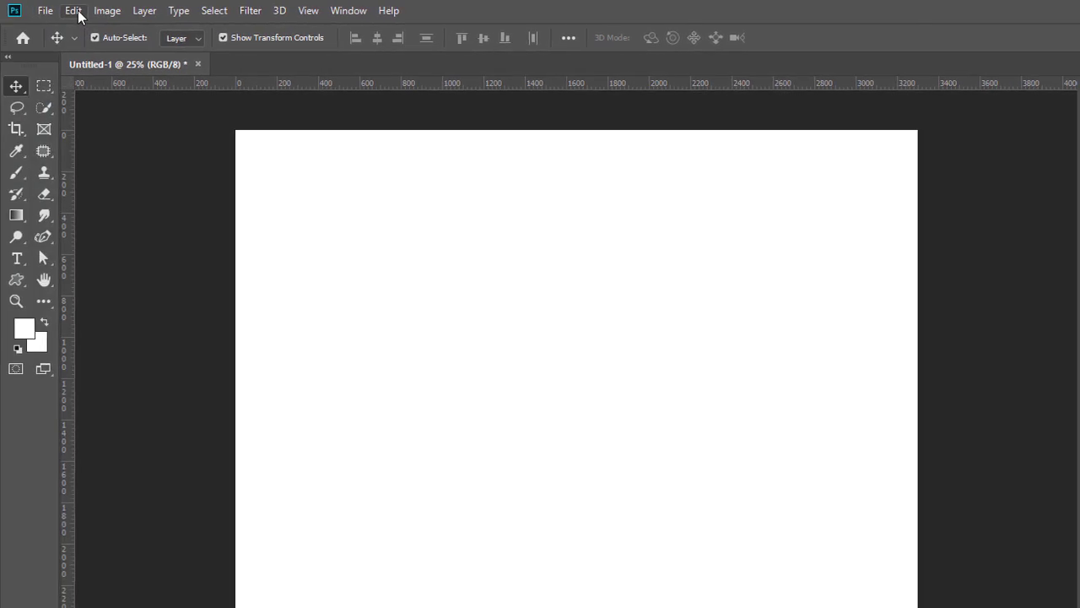
Step: In the brush Preset Manager, browse to the TUTORIAL BOX folder and search for 'cloud'
{"action": "left_click", "coordinate": [75, 11]}
{"action": "mouse_move", "coordinate": [157, 541]}
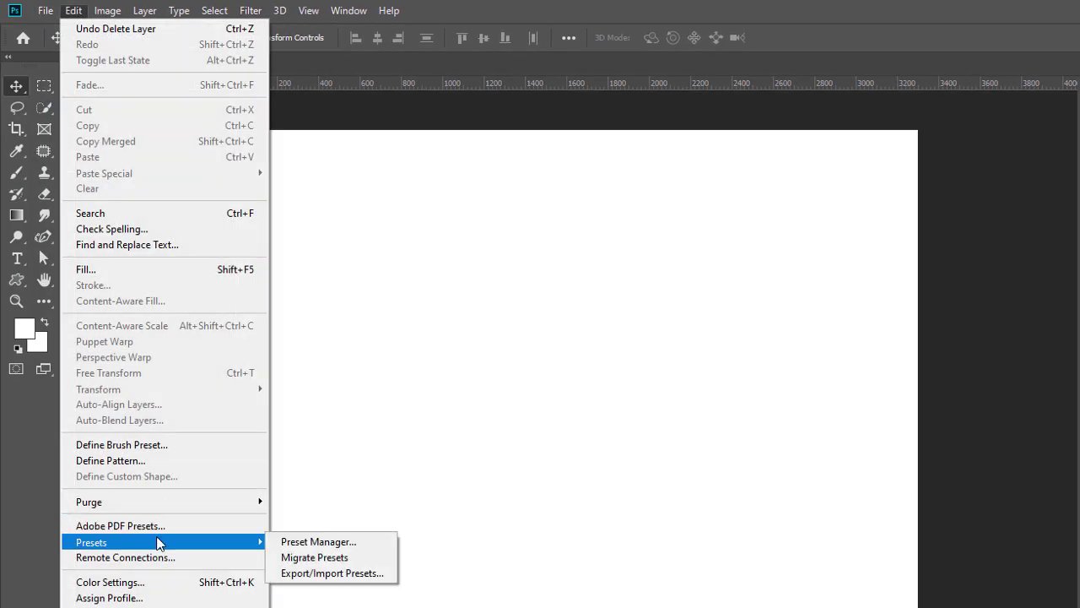
{"action": "left_click", "coordinate": [354, 545]}
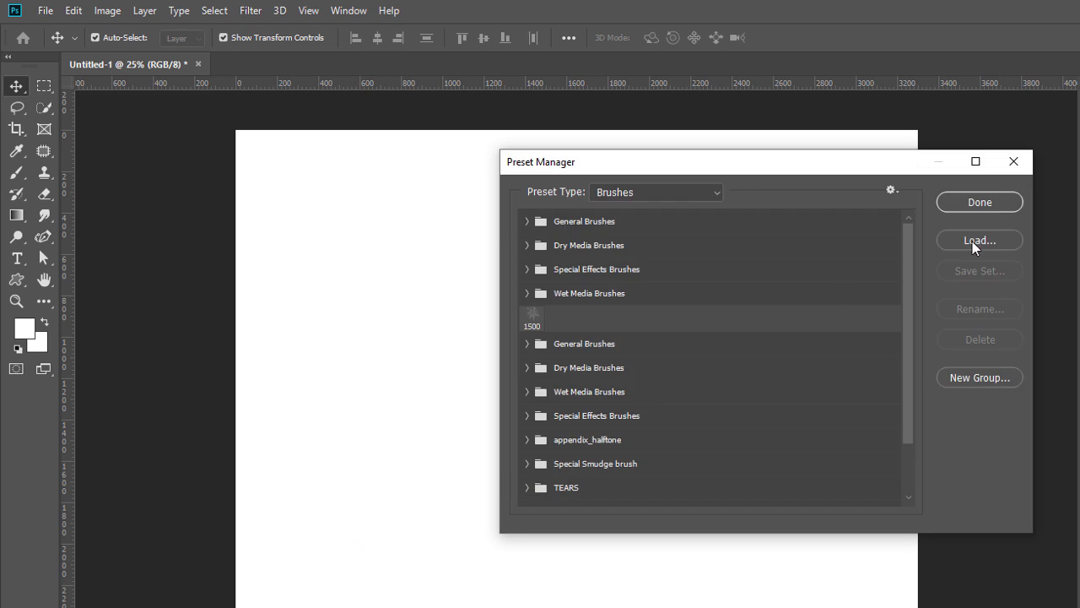
{"action": "left_click", "coordinate": [972, 241]}
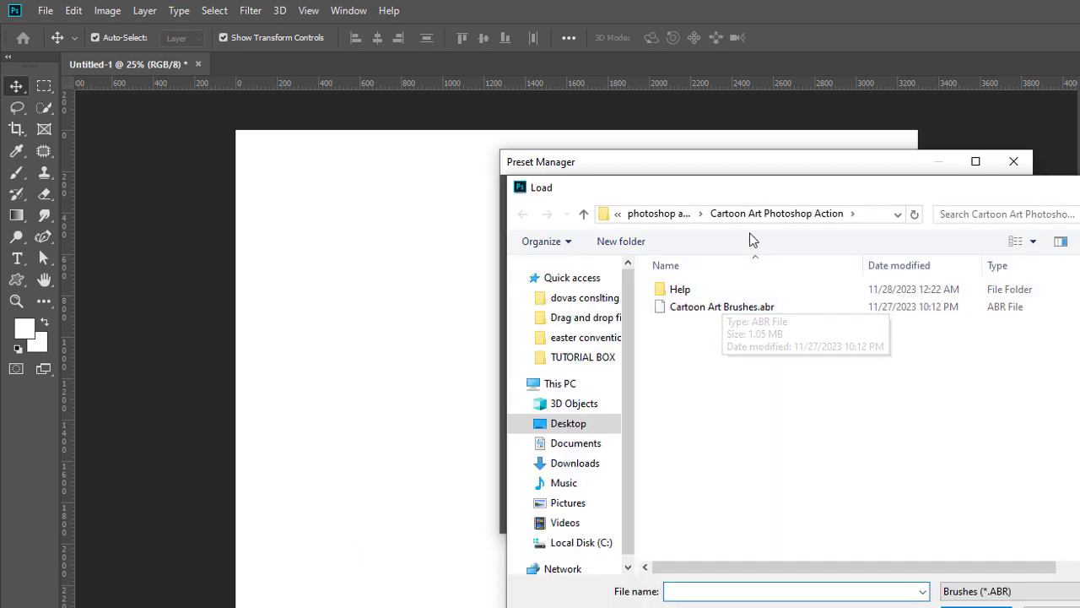
{"action": "left_click", "coordinate": [578, 340]}
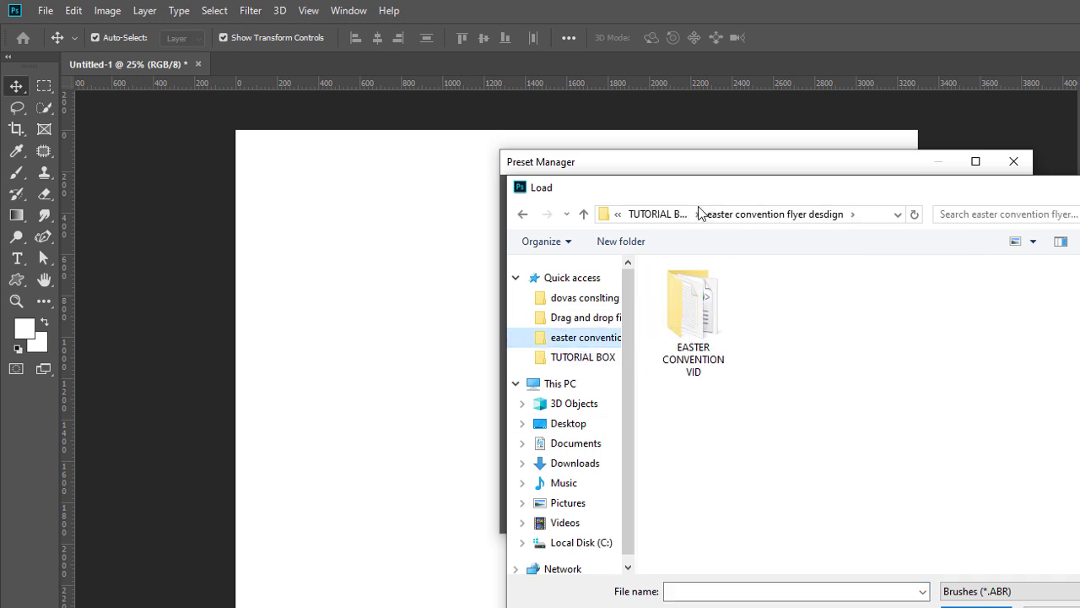
{"action": "left_click", "coordinate": [656, 216]}
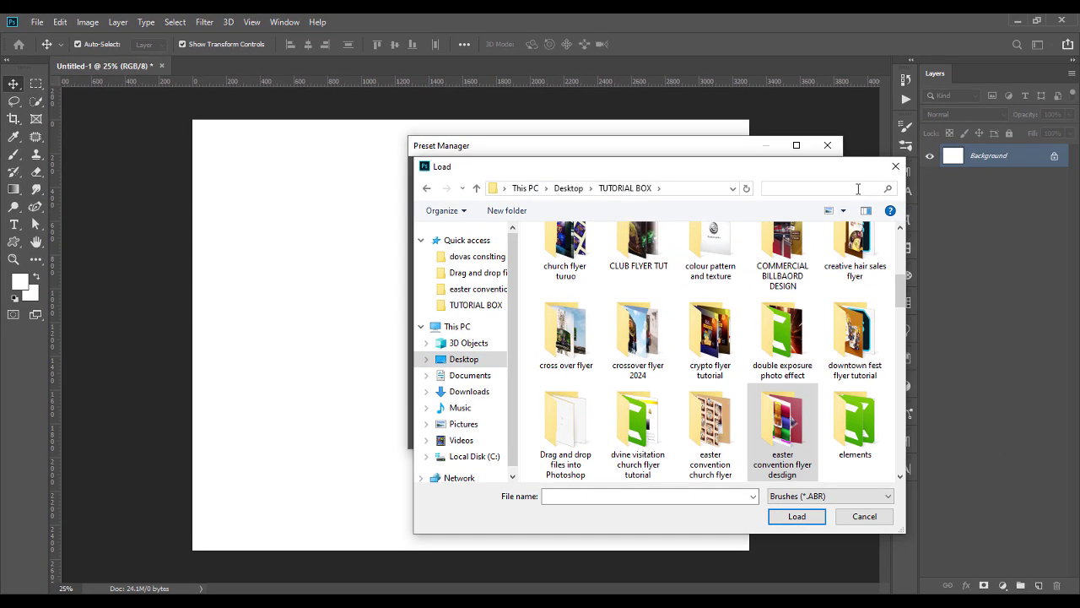
{"action": "left_click", "coordinate": [1054, 214]}
{"action": "type", "text": "cloud"}
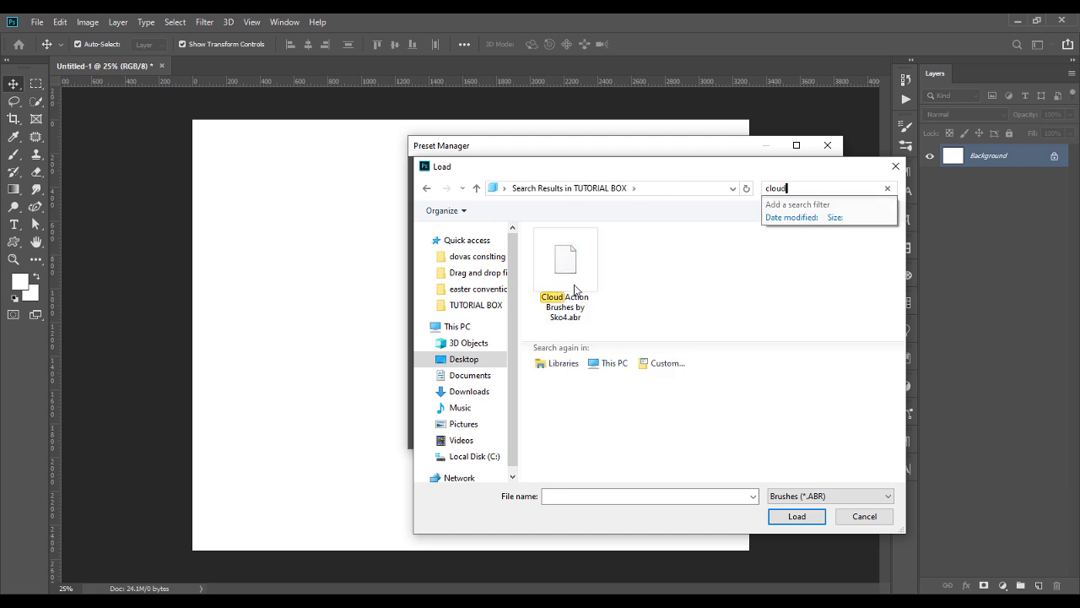
{"action": "left_click", "coordinate": [784, 518]}
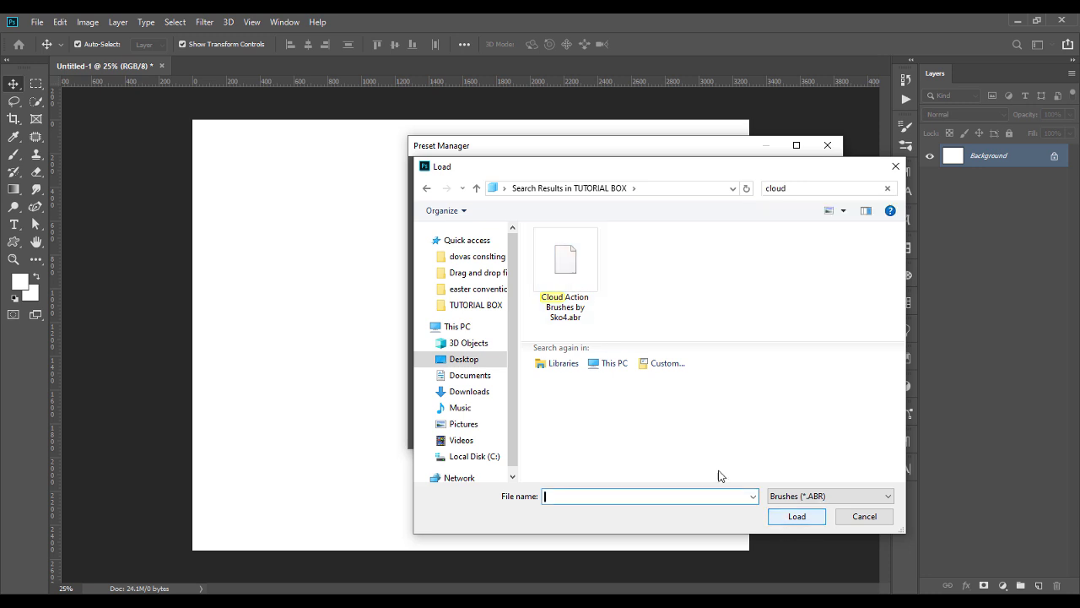
Step: Load Cloud Action Brushes by Sko4.abr into the Preset Manager
{"action": "left_click", "coordinate": [566, 270]}
{"action": "left_click", "coordinate": [787, 518]}
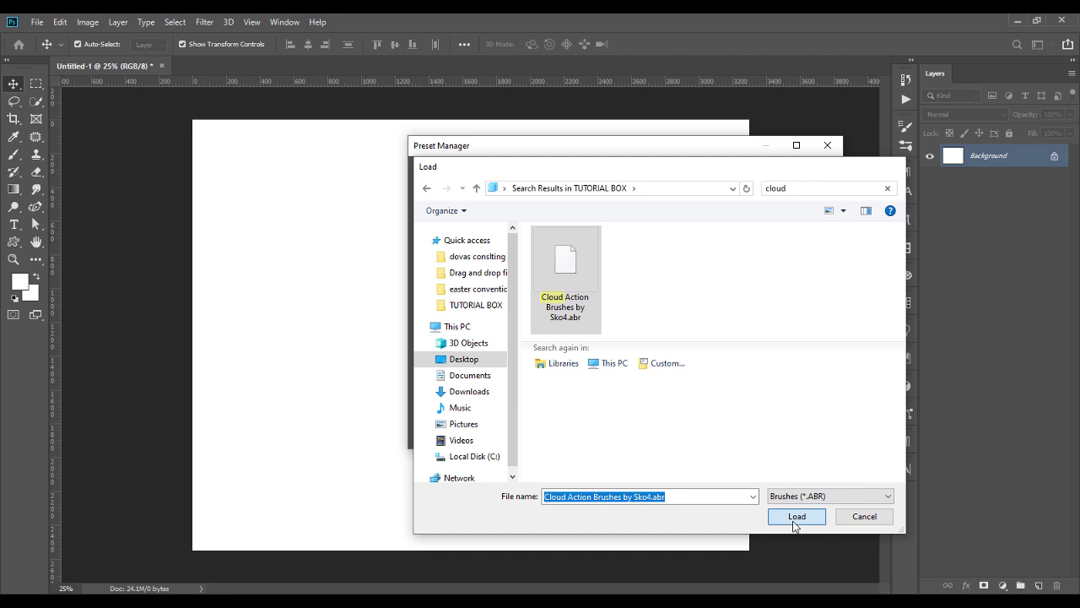
{"action": "scroll", "coordinate": [737, 367], "scroll_direction": "down", "scroll_amount": 2}
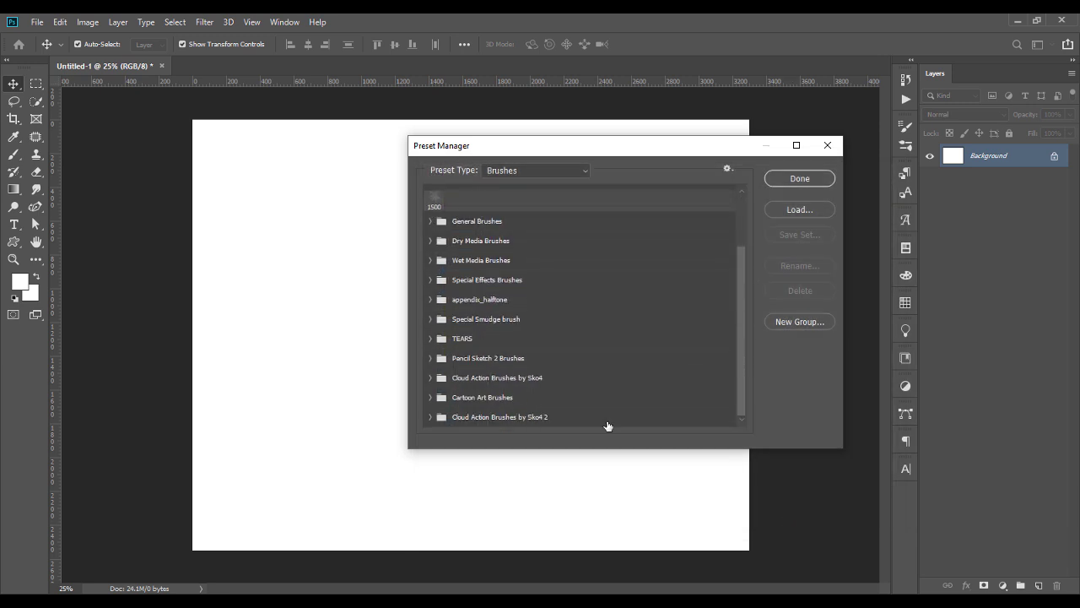
{"action": "left_click", "coordinate": [549, 423]}
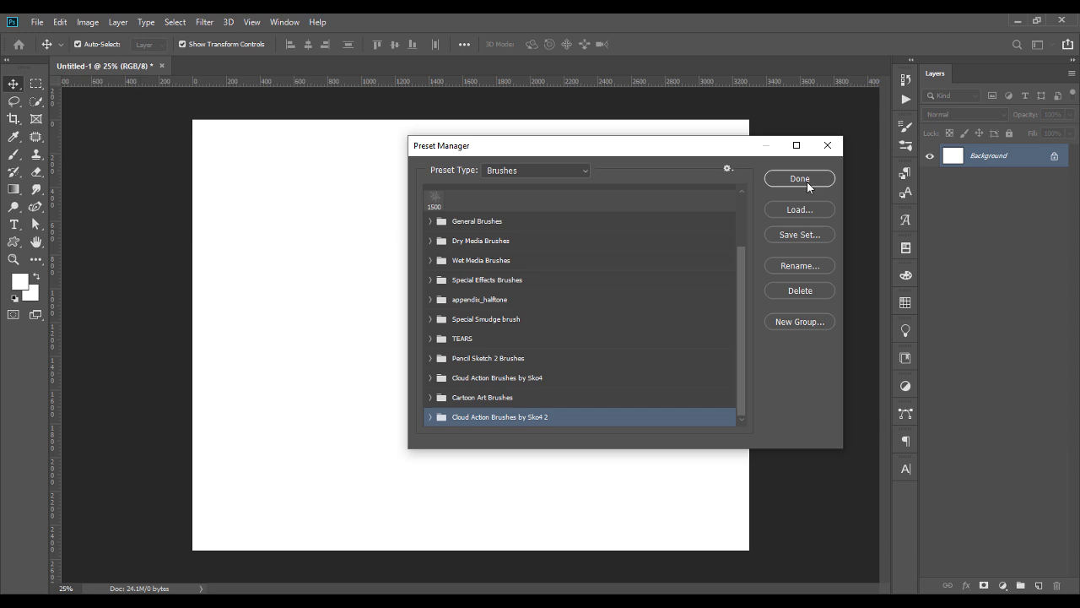
{"action": "left_click", "coordinate": [827, 145]}
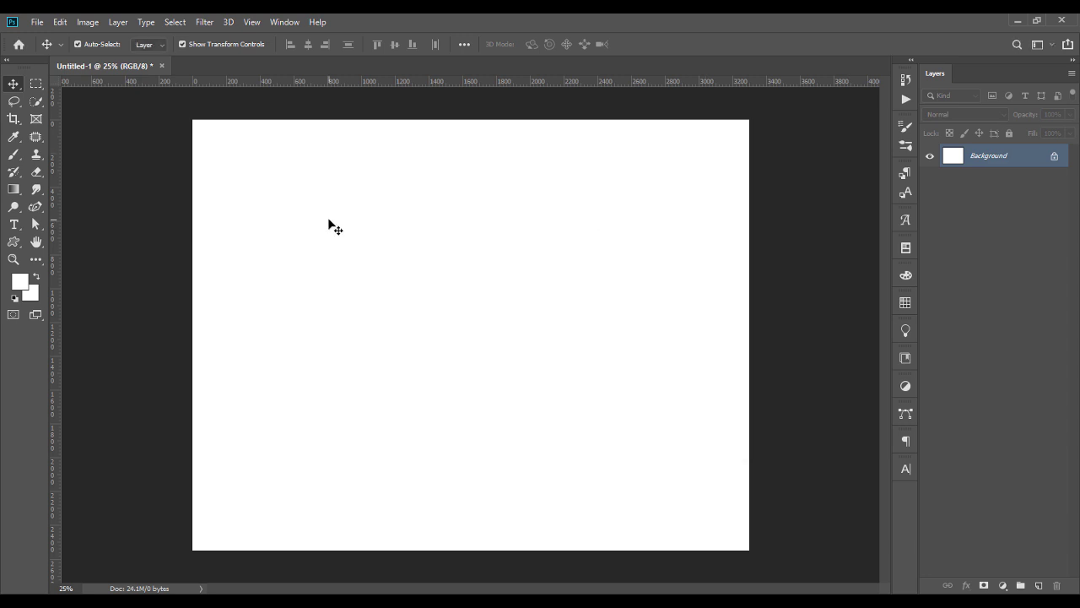
Step: Switch to the Brush tool and look through the loaded cloud brush presets
{"action": "left_click", "coordinate": [13, 155]}
{"action": "left_click", "coordinate": [98, 46]}
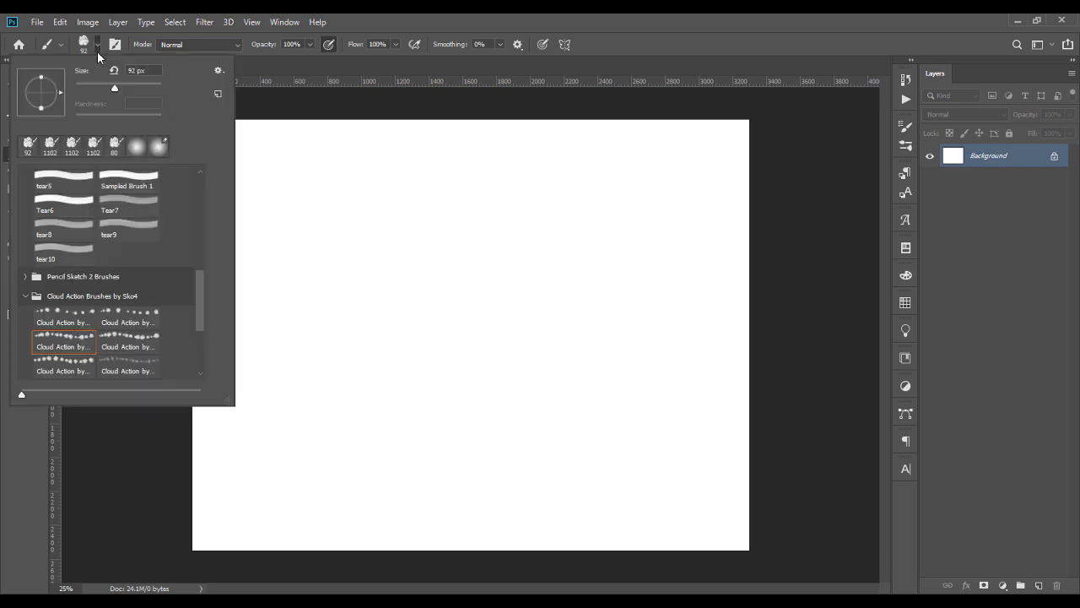
{"action": "left_click_drag", "start_coordinate": [197, 293], "coordinate": [203, 346]}
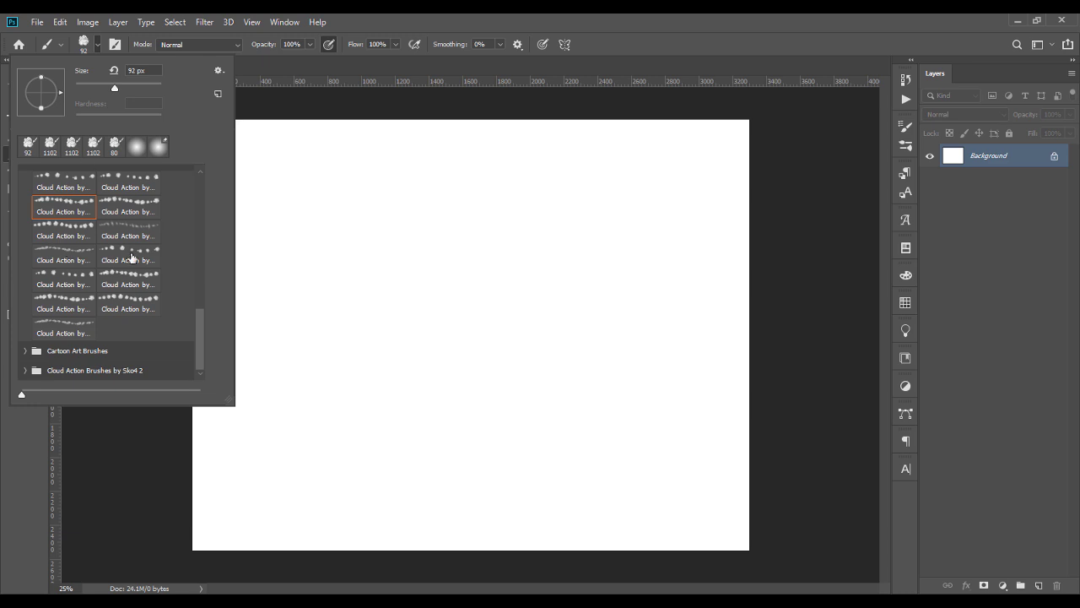
{"action": "key", "text": "Escape"}
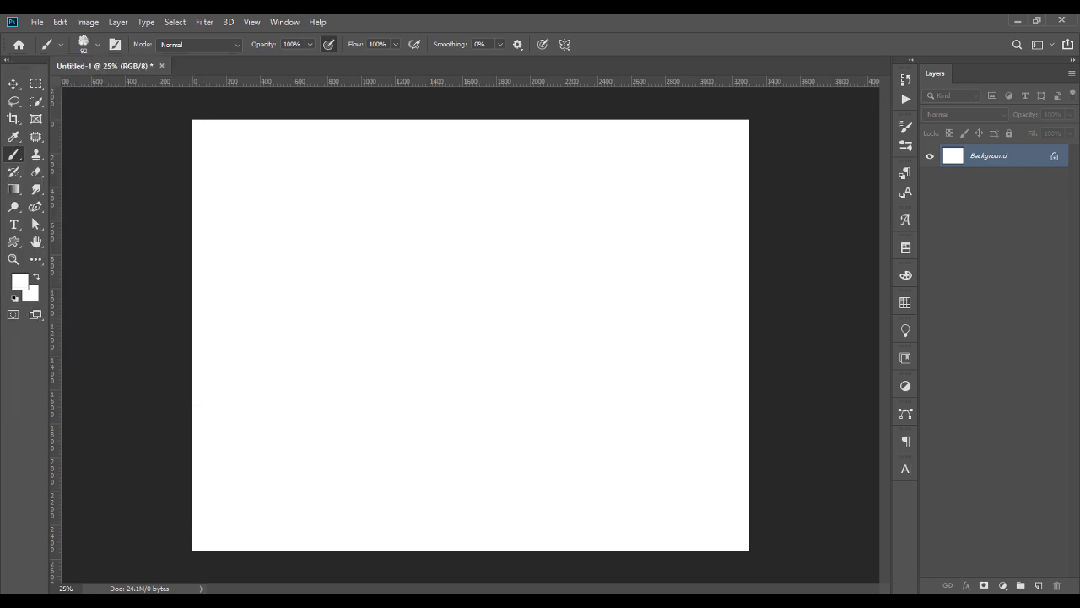
{"action": "left_click", "coordinate": [1004, 584]}
Step: Add a Solid Color fill layer in sky blue #32aeee
{"action": "left_click", "coordinate": [984, 336]}
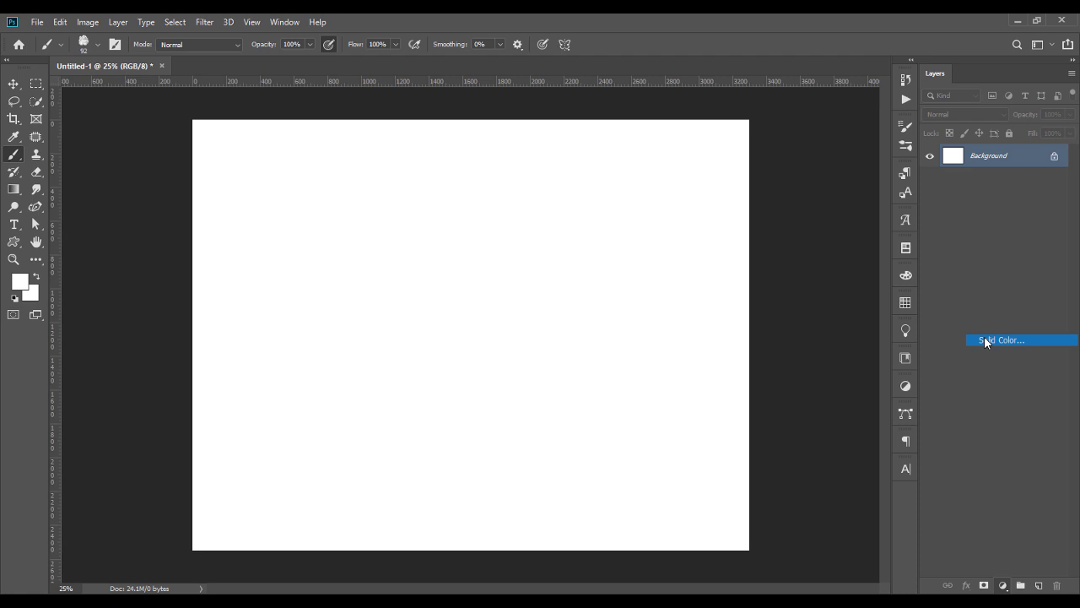
{"action": "left_click_drag", "start_coordinate": [835, 411], "coordinate": [837, 403]}
{"action": "left_click_drag", "start_coordinate": [776, 354], "coordinate": [779, 344]}
{"action": "left_click_drag", "start_coordinate": [847, 412], "coordinate": [846, 409]}
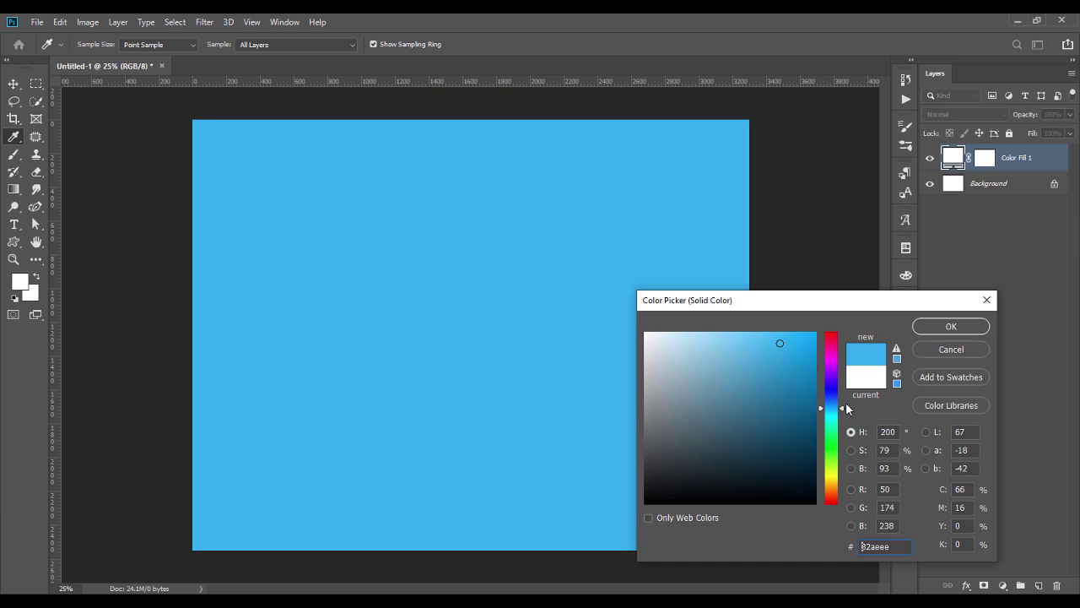
{"action": "left_click", "coordinate": [938, 329]}
Step: Add a Gradient Fill layer at 90° so the blue fades to white
{"action": "left_click", "coordinate": [1002, 586]}
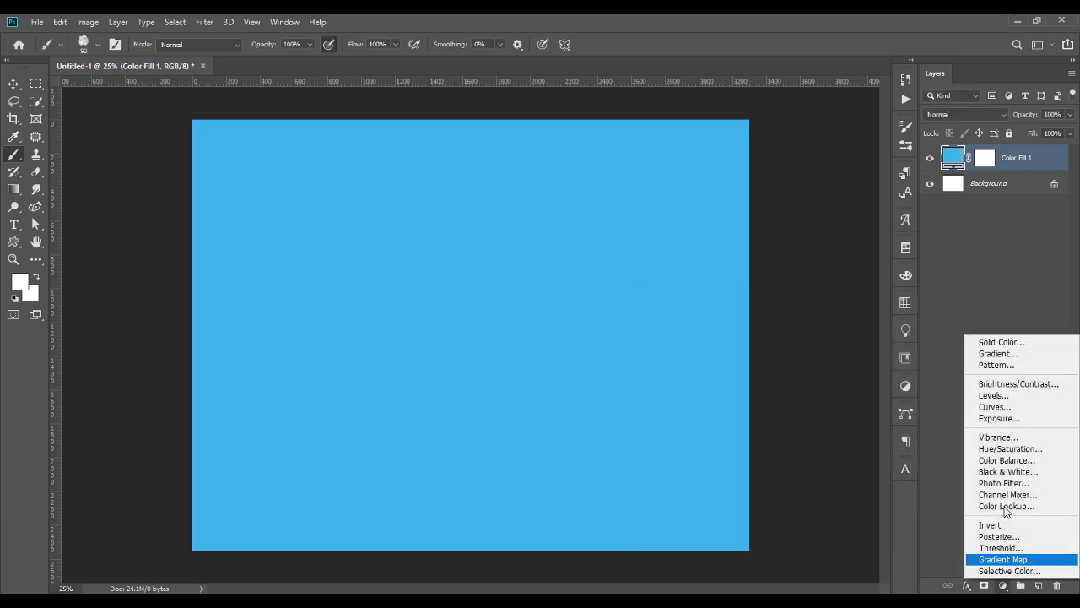
{"action": "left_click", "coordinate": [999, 355]}
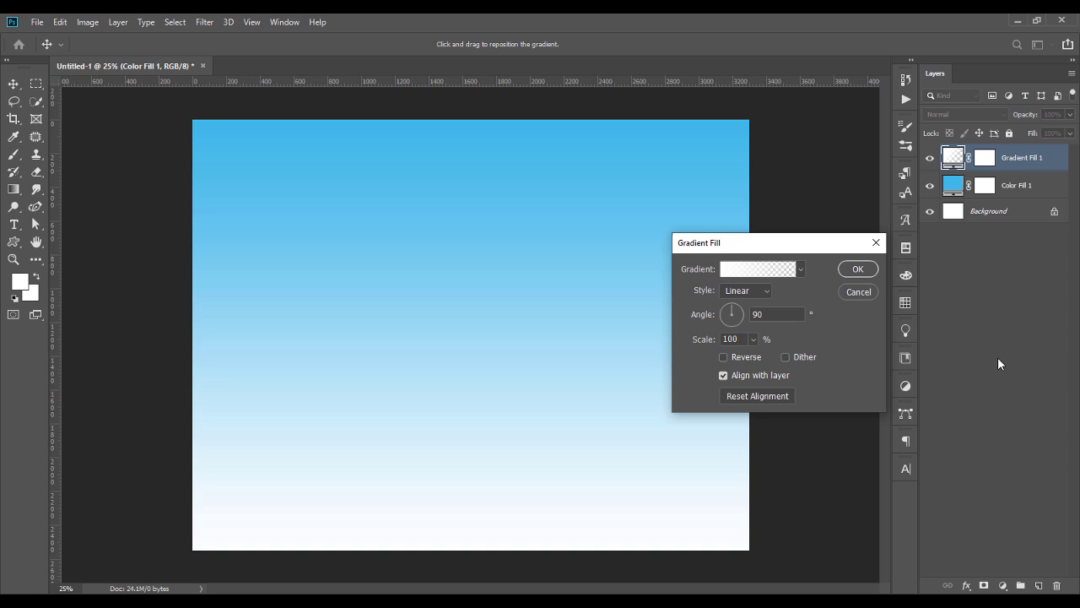
{"action": "key", "text": "Return"}
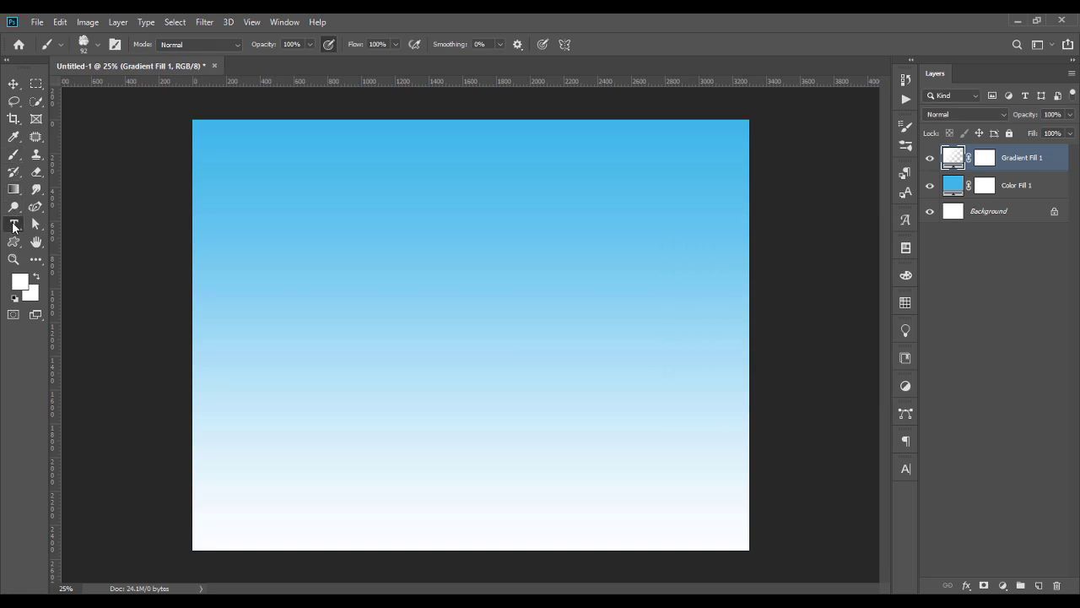
{"action": "left_click", "coordinate": [13, 224]}
Step: Type 83 on the canvas and move it down and to the right
{"action": "left_click", "coordinate": [433, 261]}
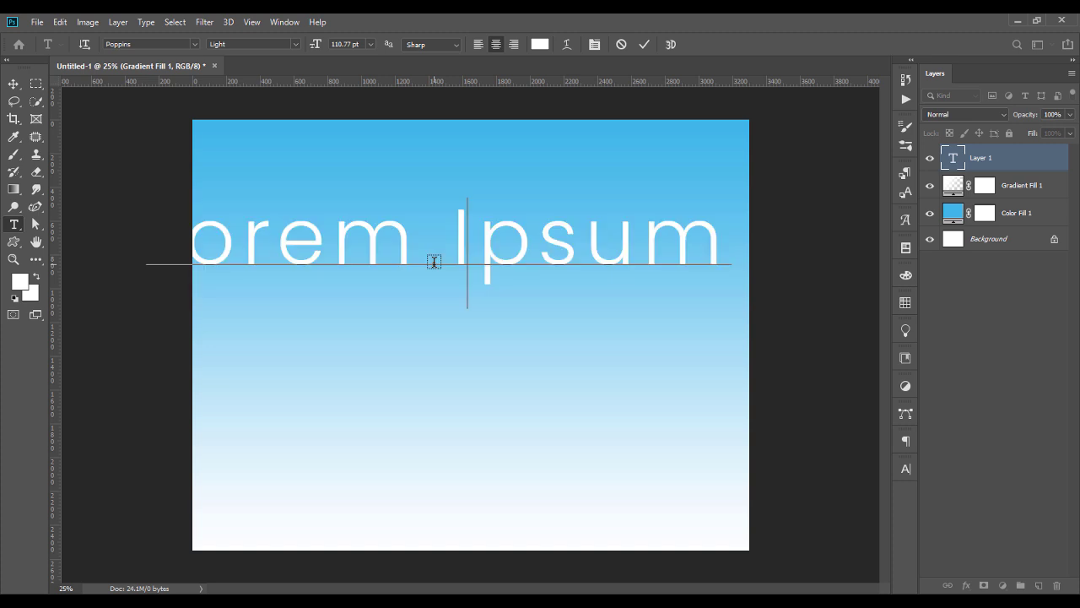
{"action": "type", "text": "83"}
{"action": "left_click", "coordinate": [14, 84]}
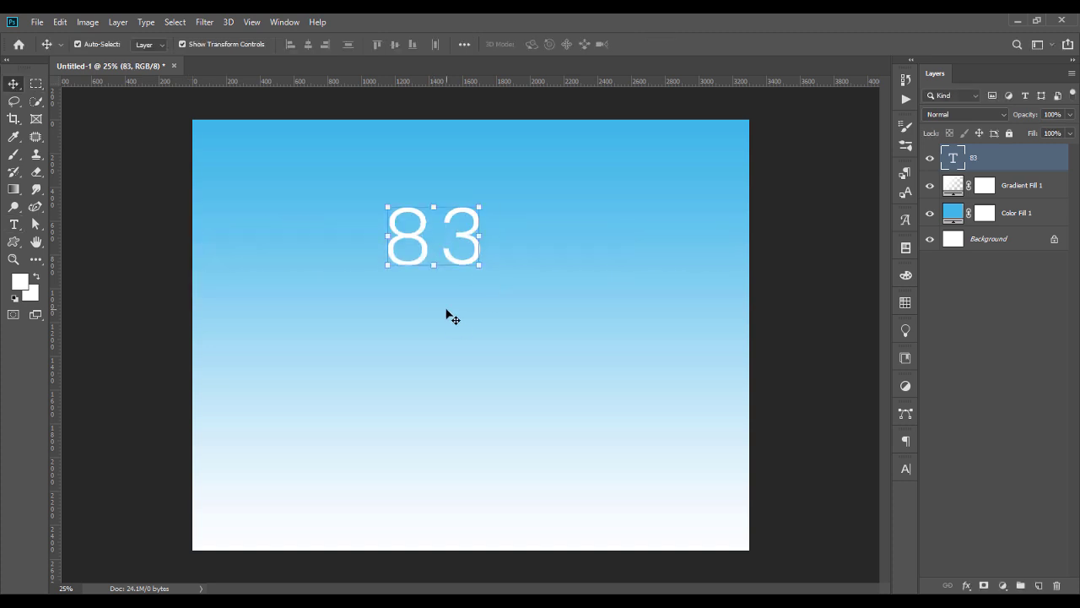
{"action": "key", "text": "ctrl+t"}
{"action": "left_click_drag", "start_coordinate": [438, 318], "coordinate": [436, 328]}
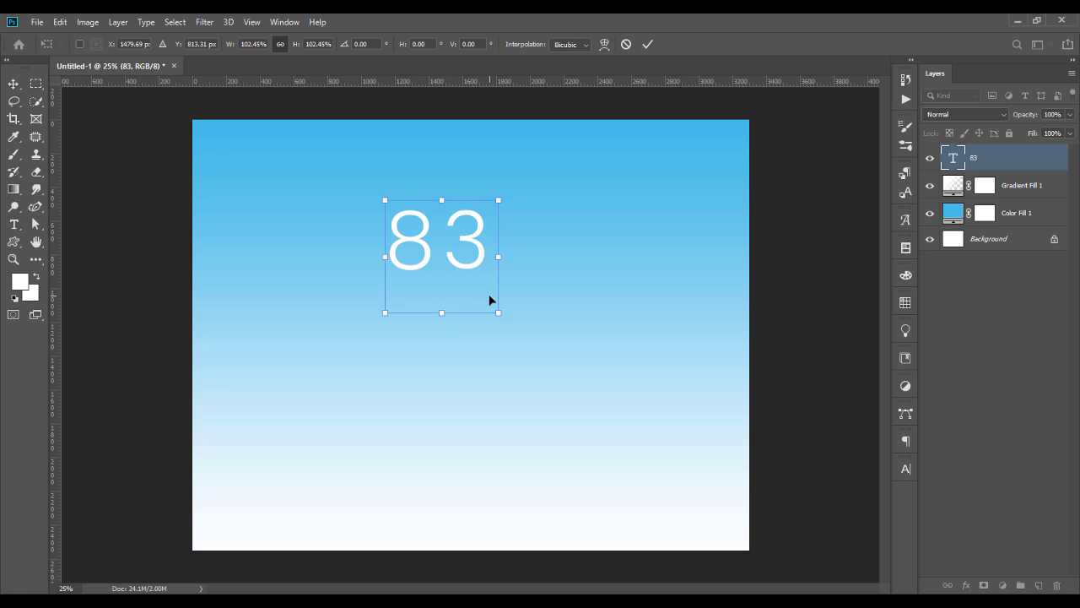
{"action": "left_click_drag", "start_coordinate": [442, 314], "coordinate": [441, 335]}
{"action": "key", "text": "Escape"}
{"action": "left_click_drag", "start_coordinate": [476, 264], "coordinate": [497, 270]}
Step: Keep the 83 text in the Poppins Light weight
{"action": "double_click", "coordinate": [495, 268]}
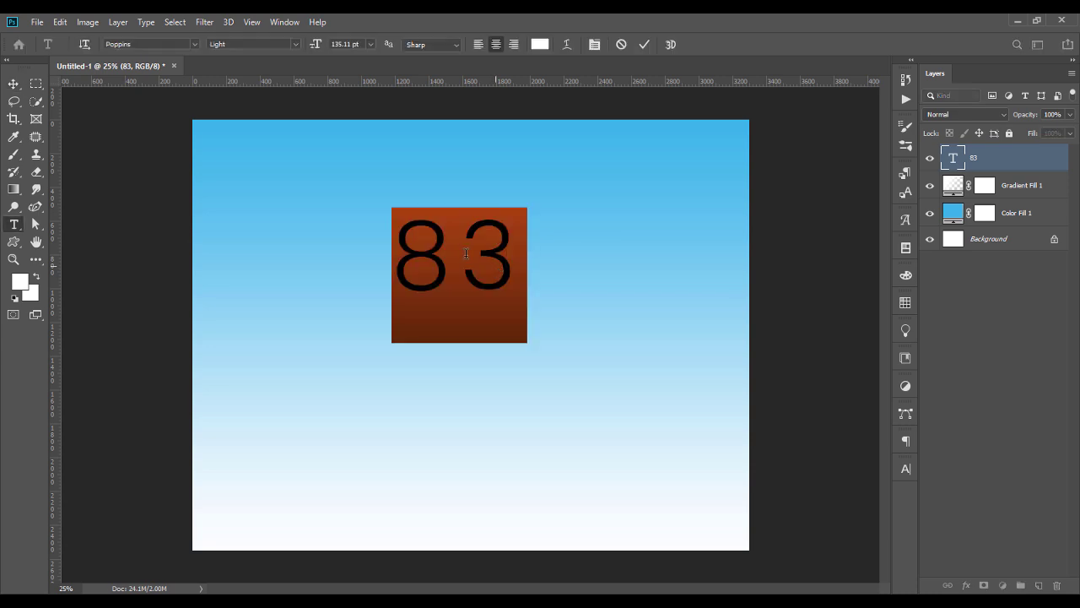
{"action": "left_click", "coordinate": [293, 44]}
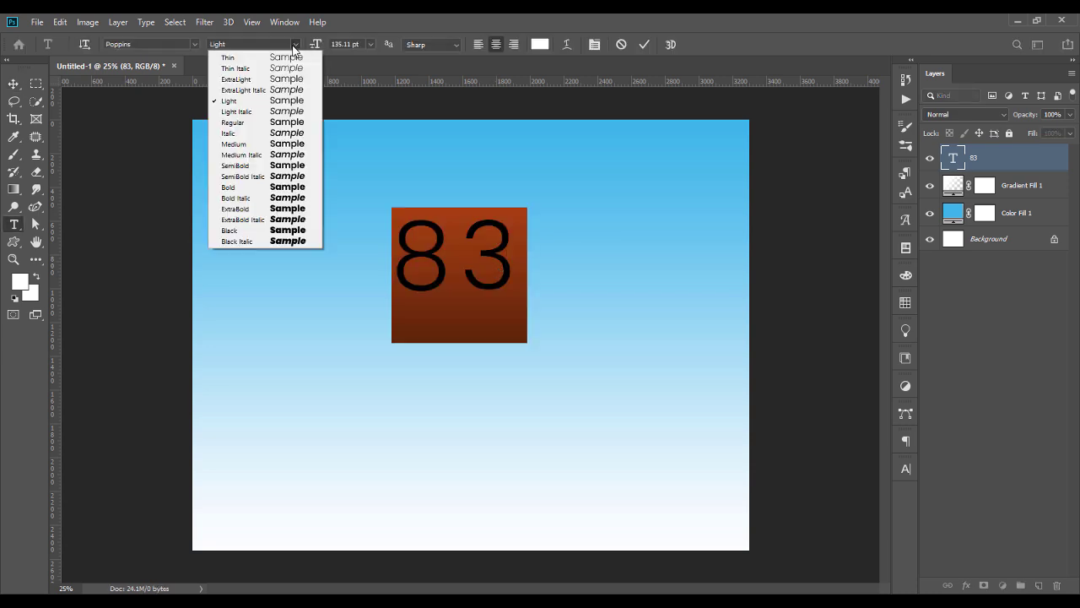
{"action": "left_click", "coordinate": [274, 103]}
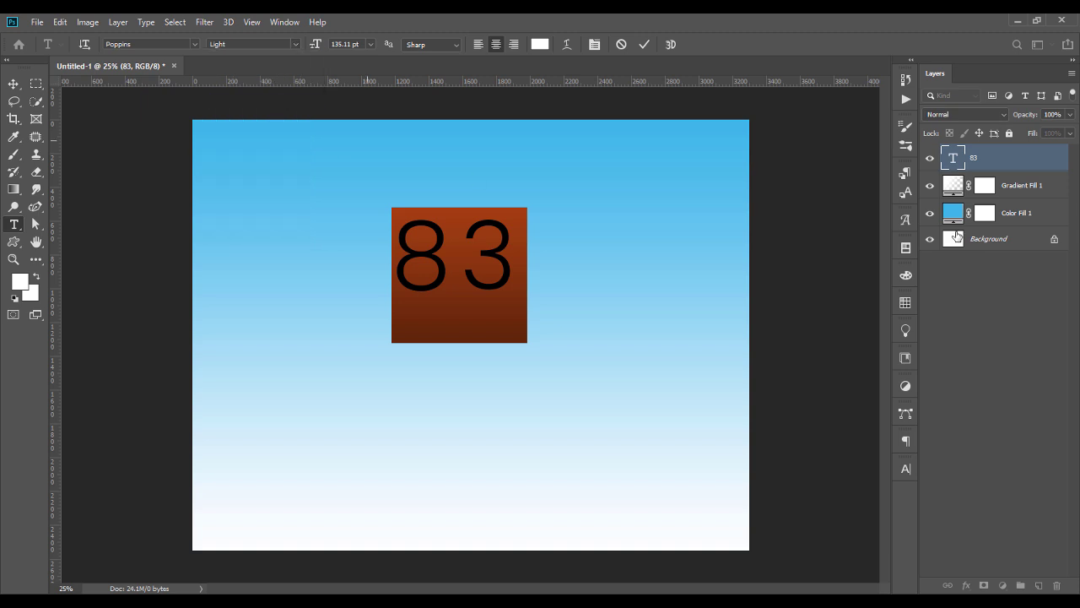
Step: Commit the text and choose the 200 px Cloud Action brush at 60% opacity
{"action": "left_click", "coordinate": [14, 84]}
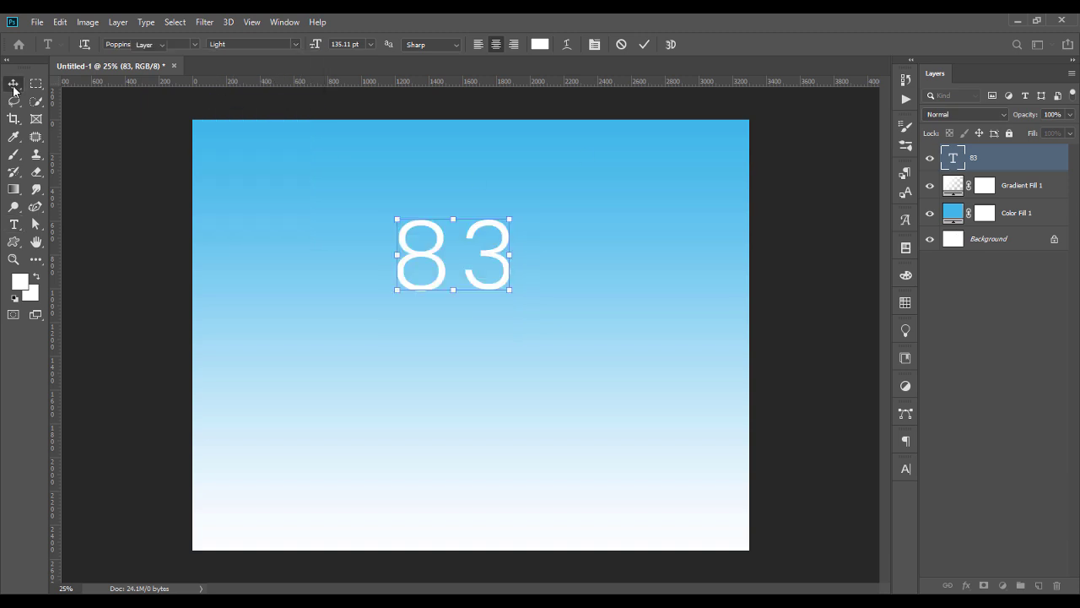
{"action": "left_click", "coordinate": [14, 155]}
{"action": "left_click", "coordinate": [97, 44]}
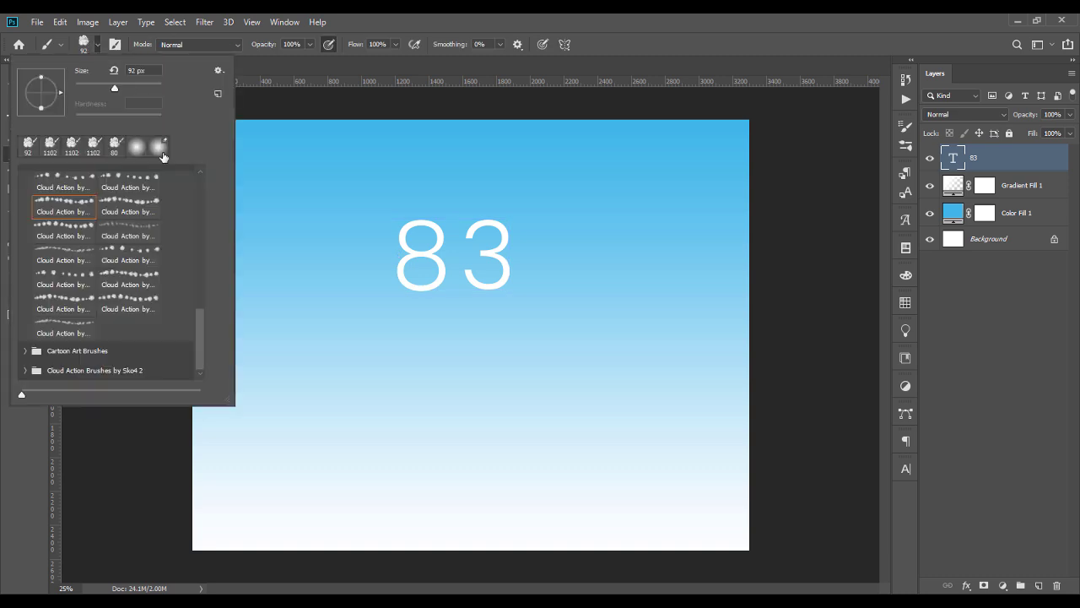
{"action": "mouse_move", "coordinate": [200, 333]}
{"action": "left_mouse_down"}
{"action": "mouse_move", "coordinate": [205, 308]}
{"action": "mouse_move", "coordinate": [206, 319]}
{"action": "left_mouse_up"}
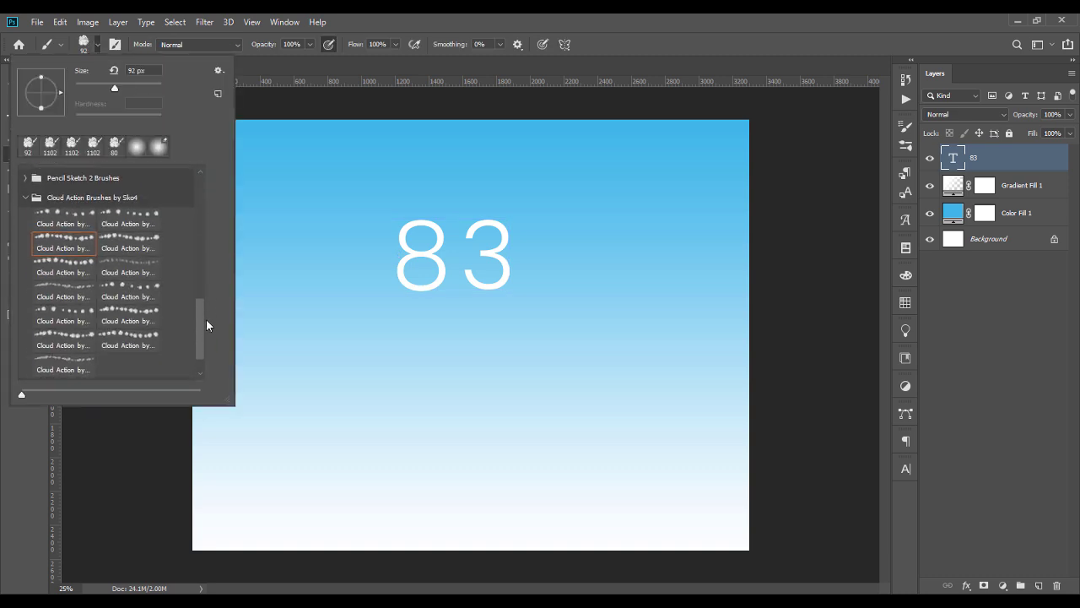
{"action": "left_click", "coordinate": [135, 317]}
{"action": "left_click", "coordinate": [133, 334]}
{"action": "left_click", "coordinate": [84, 344]}
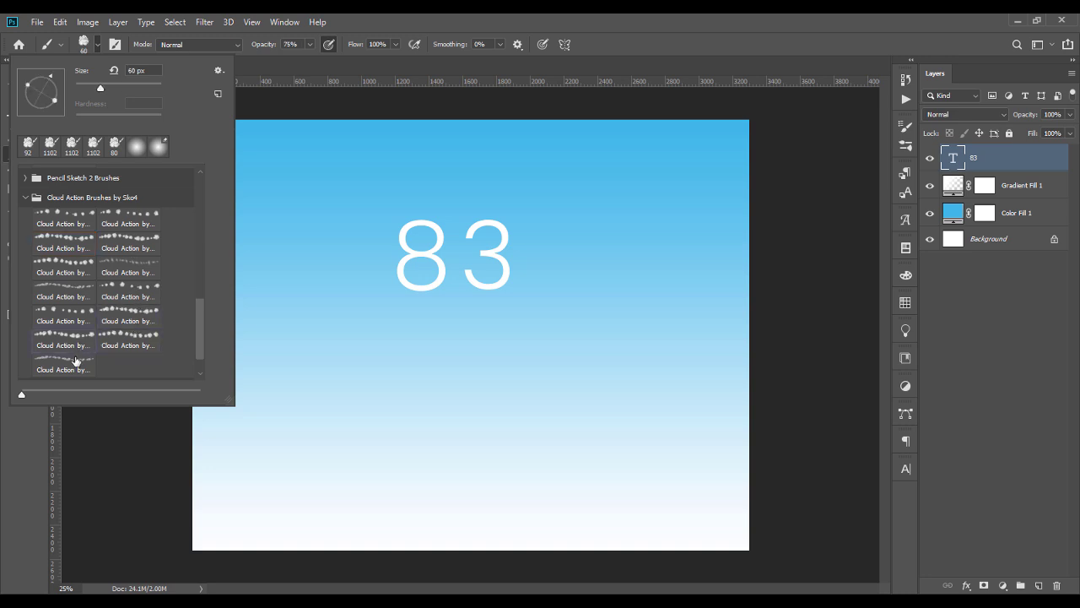
{"action": "left_click", "coordinate": [72, 295]}
{"action": "left_click", "coordinate": [68, 268]}
{"action": "left_click", "coordinate": [67, 241]}
{"action": "left_click", "coordinate": [125, 244]}
{"action": "left_click", "coordinate": [124, 270]}
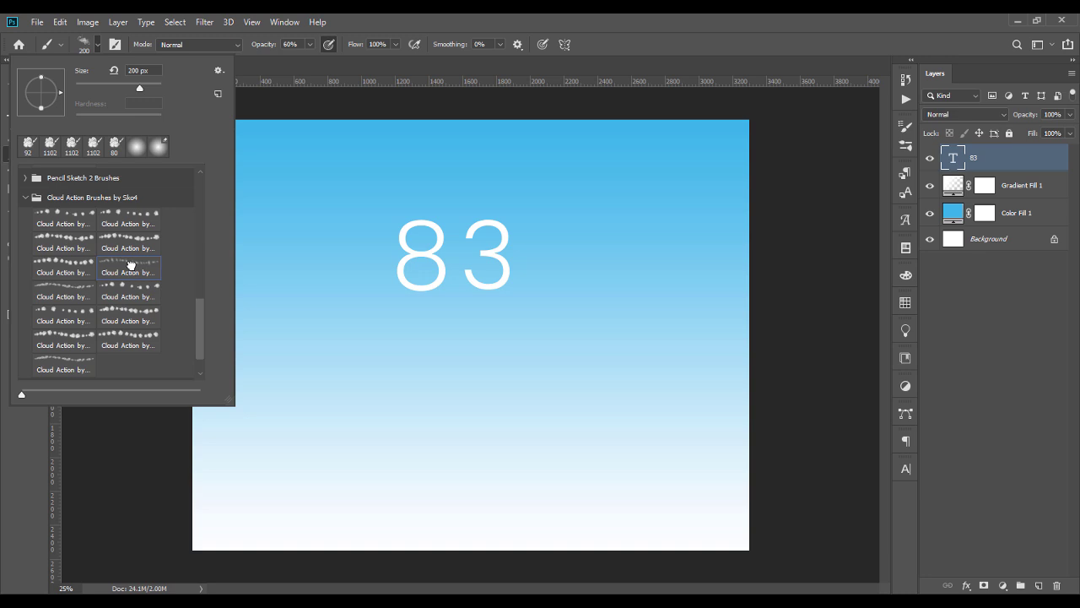
{"action": "key", "text": "Return"}
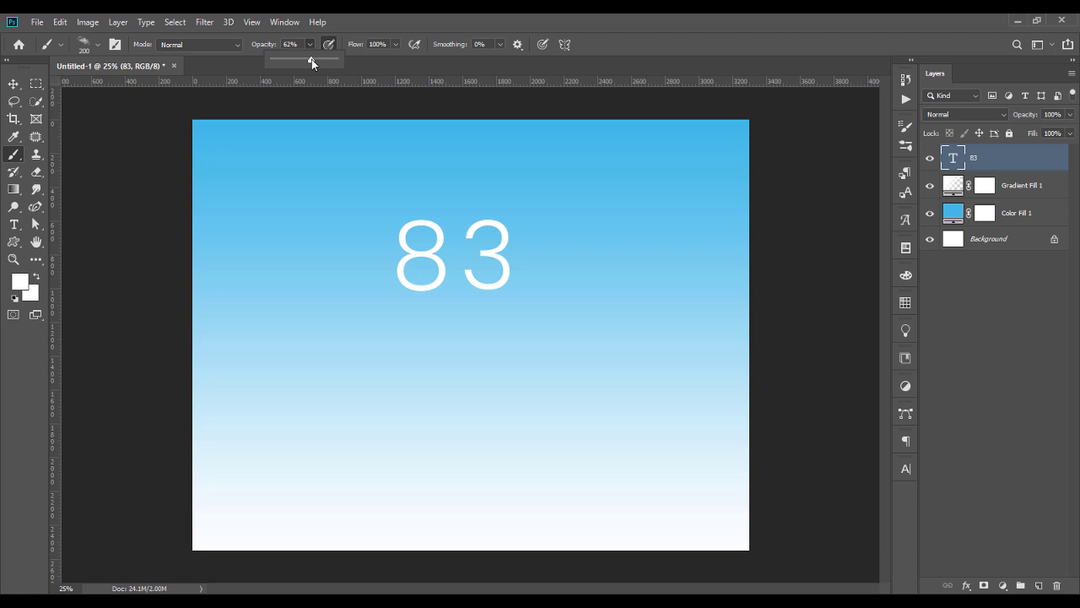
{"action": "key", "text": "Return"}
{"action": "key", "text": "Return"}
Step: Play the Bold Clouds action from Cloud Action by Sko4 on the 83
{"action": "left_click", "coordinate": [905, 100]}
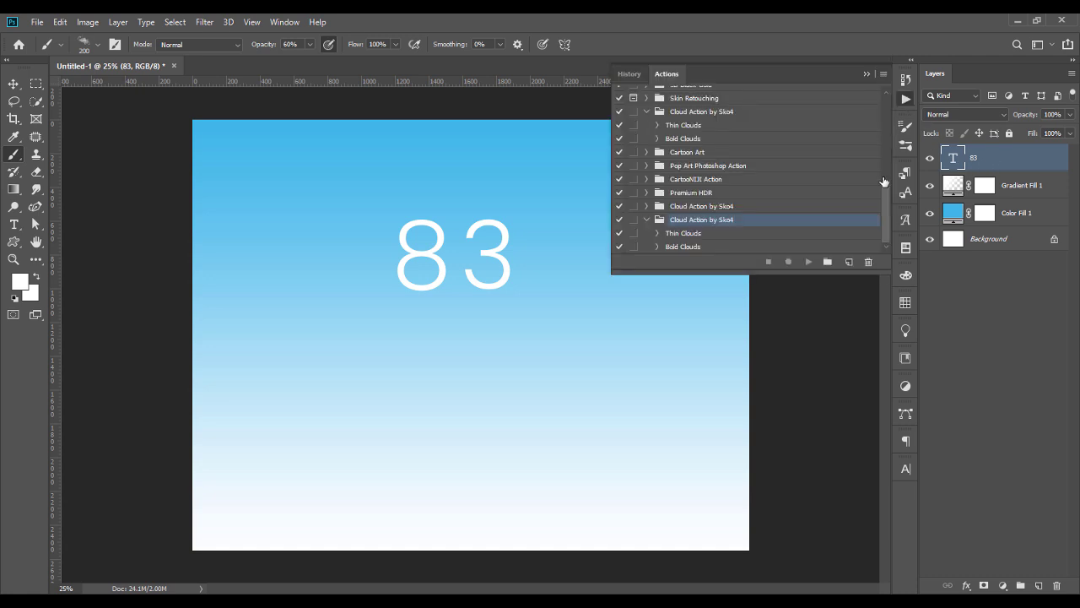
{"action": "left_click", "coordinate": [683, 248]}
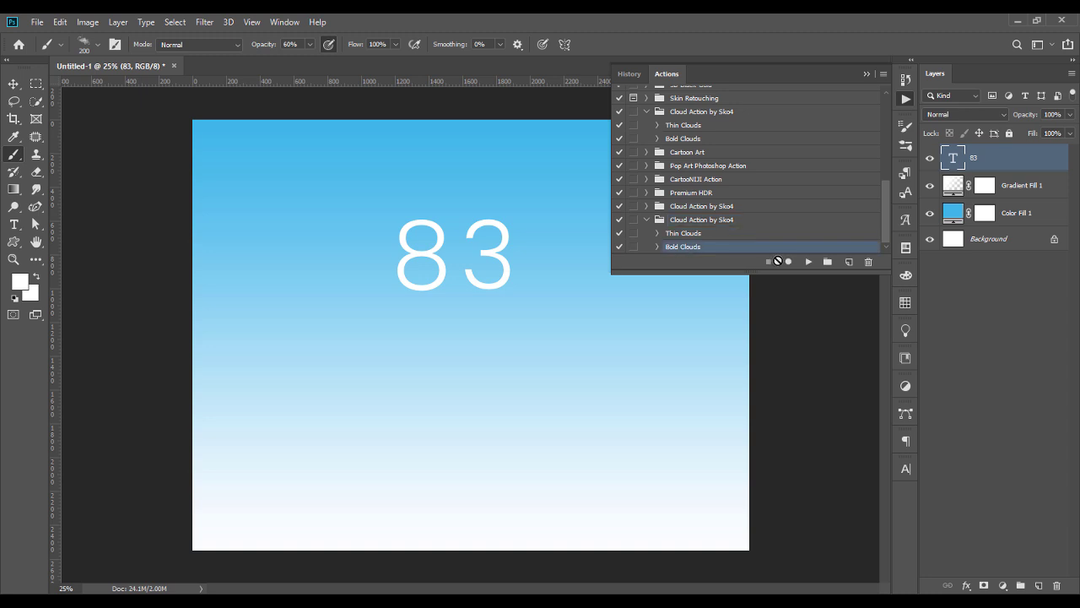
{"action": "left_click", "coordinate": [808, 262]}
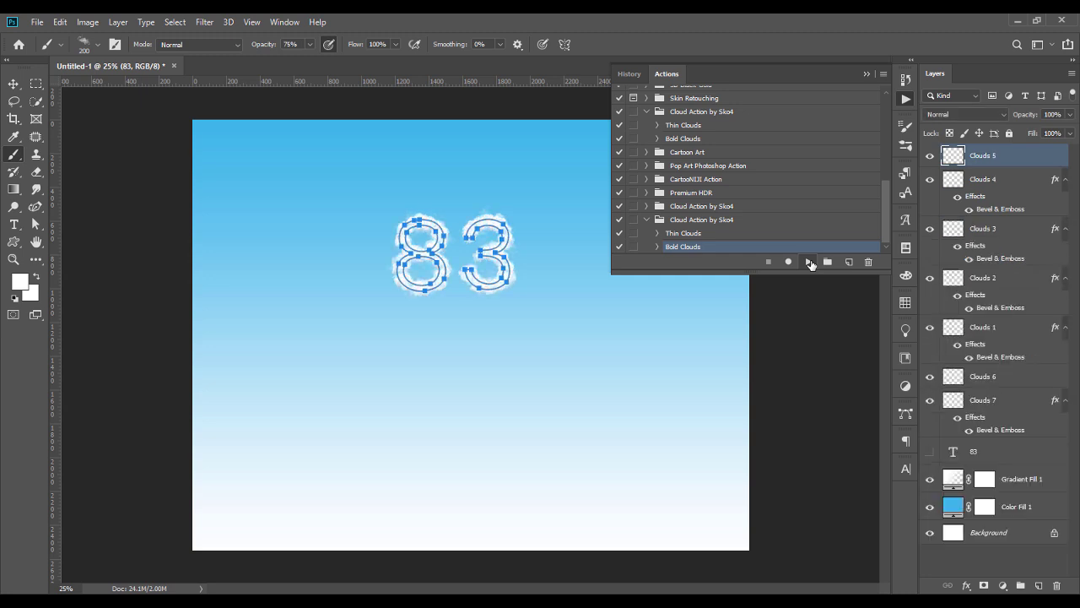
{"action": "left_click", "coordinate": [867, 74]}
{"action": "key", "text": "v"}
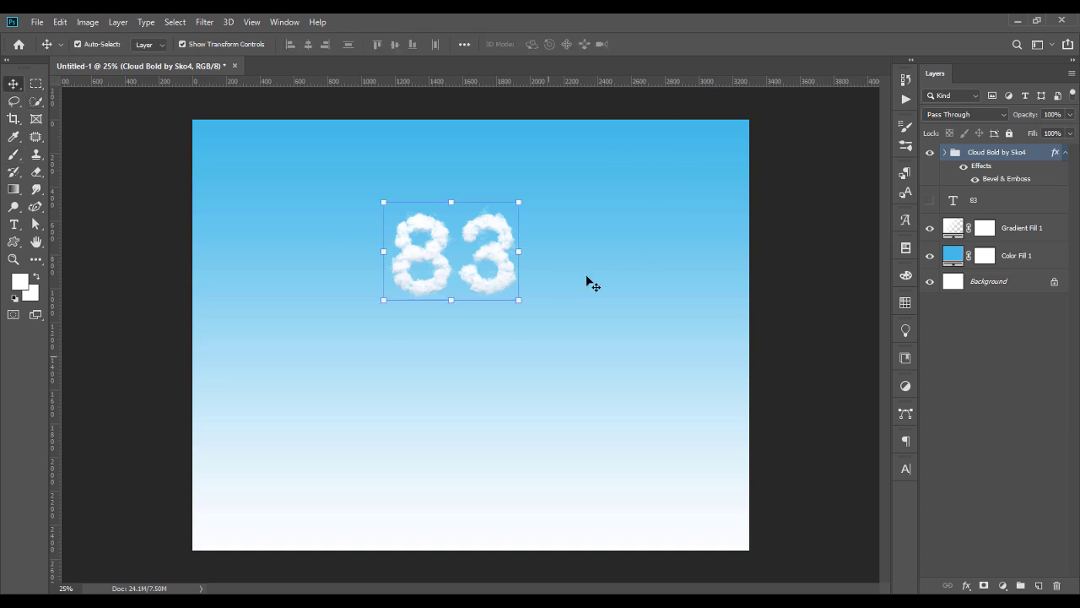
Step: Merge the Cloud Bold by Sko4 group into a single layer
{"action": "right_click", "coordinate": [1020, 152]}
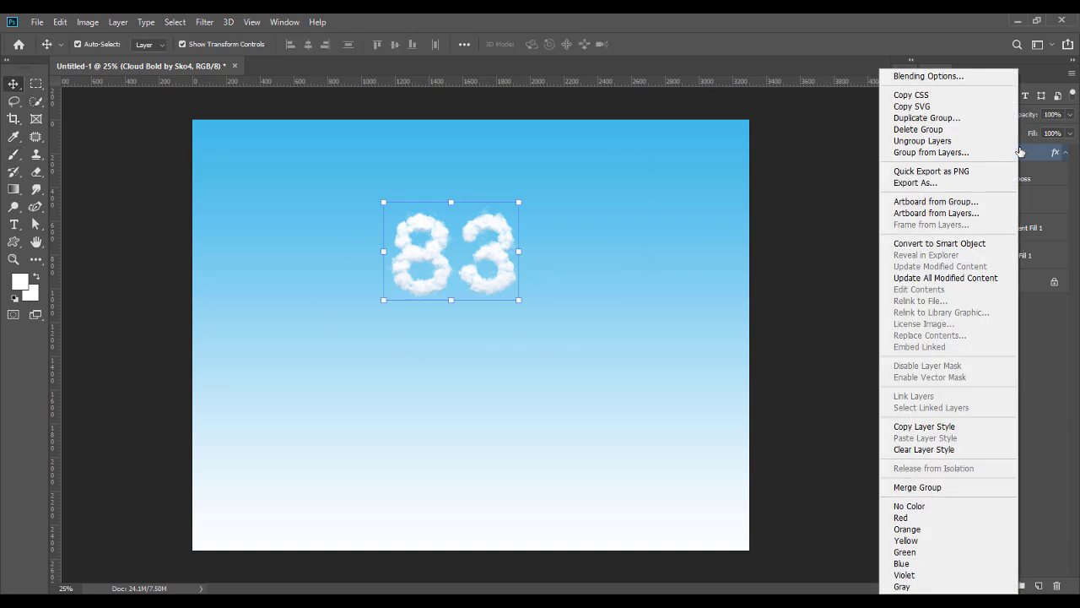
{"action": "left_click", "coordinate": [917, 487]}
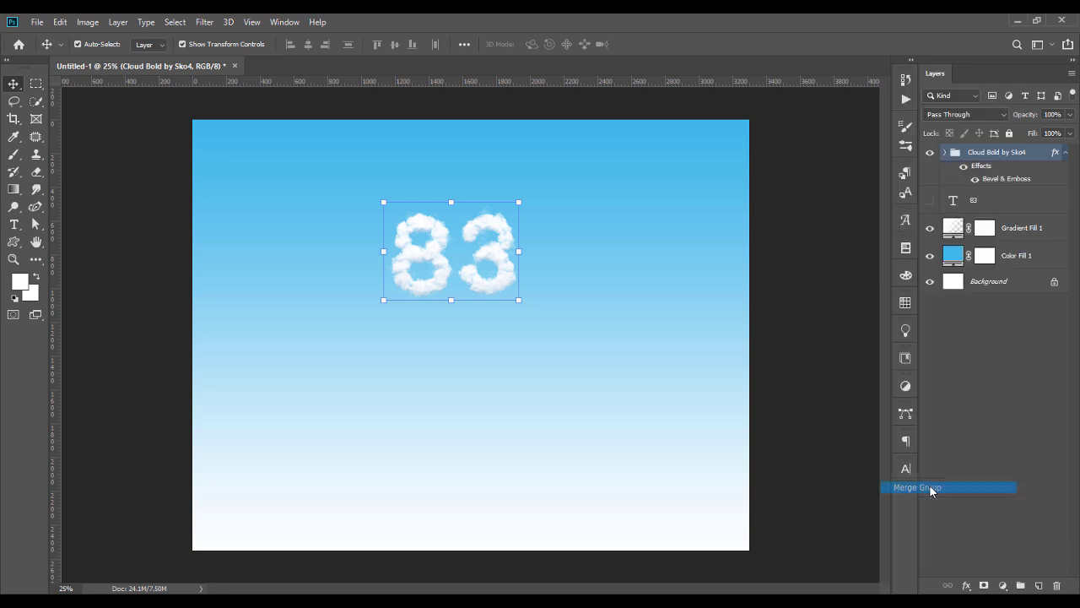
{"action": "key", "text": "ctrl+t"}
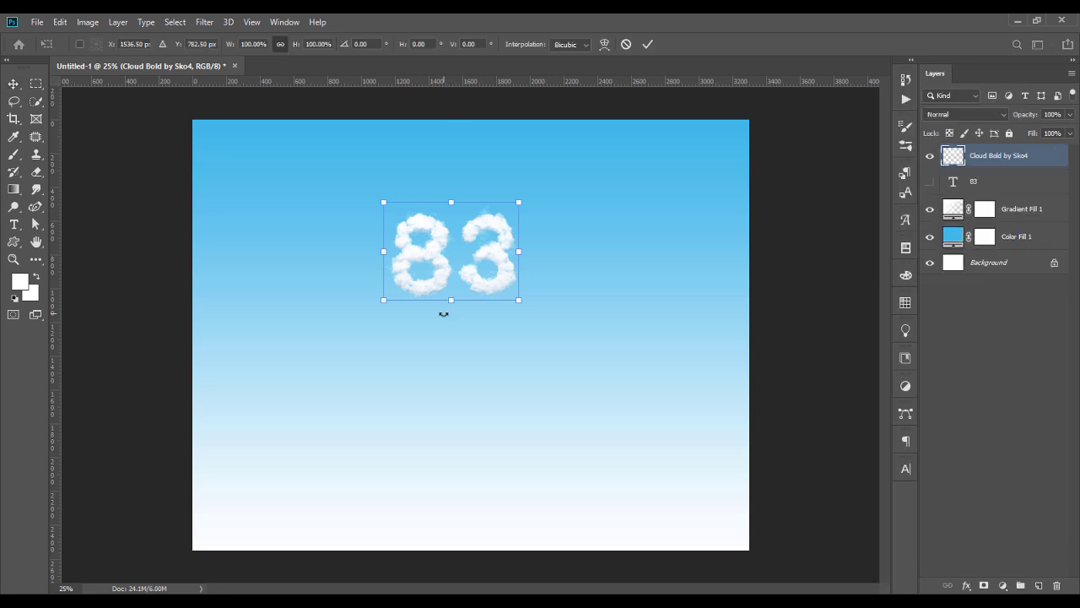
{"action": "key", "text": "Return"}
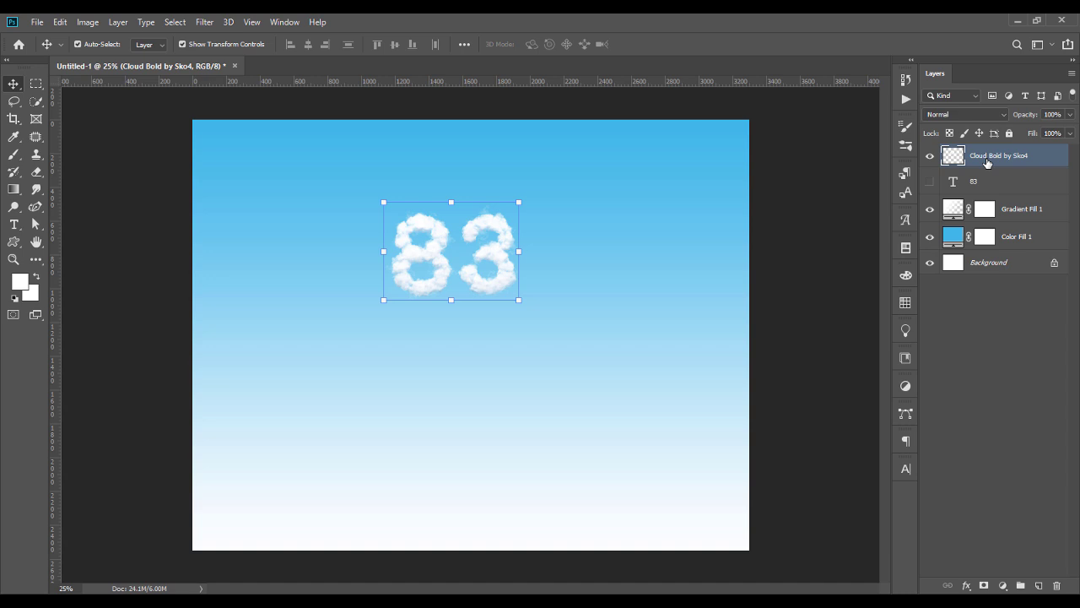
Step: Convert the cloud 83 to a smart object, enlarge it to roughly double size and move it higher
{"action": "right_click", "coordinate": [987, 163]}
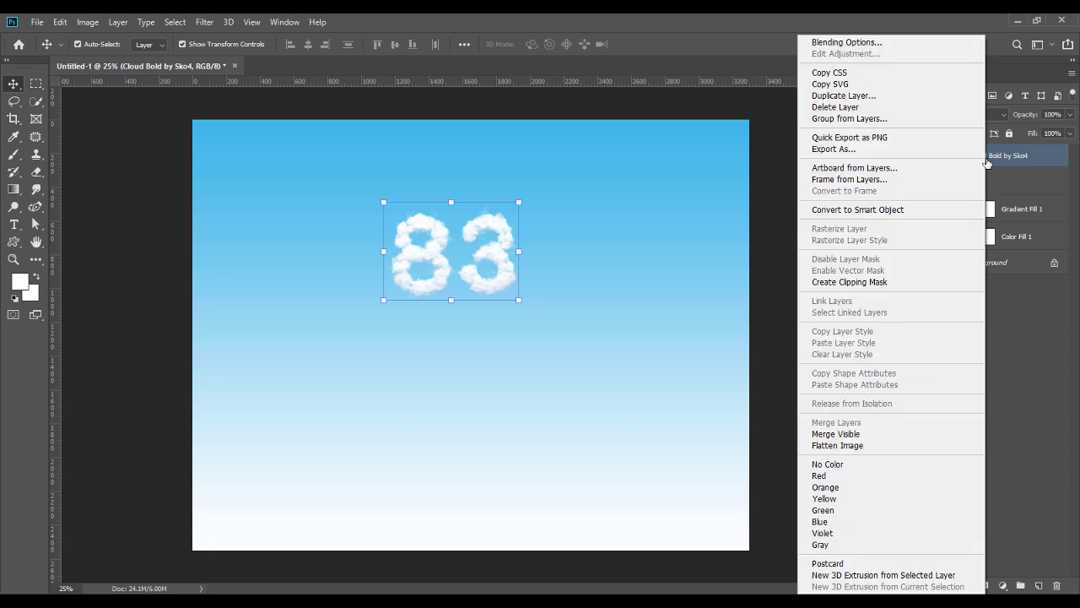
{"action": "left_click", "coordinate": [859, 210]}
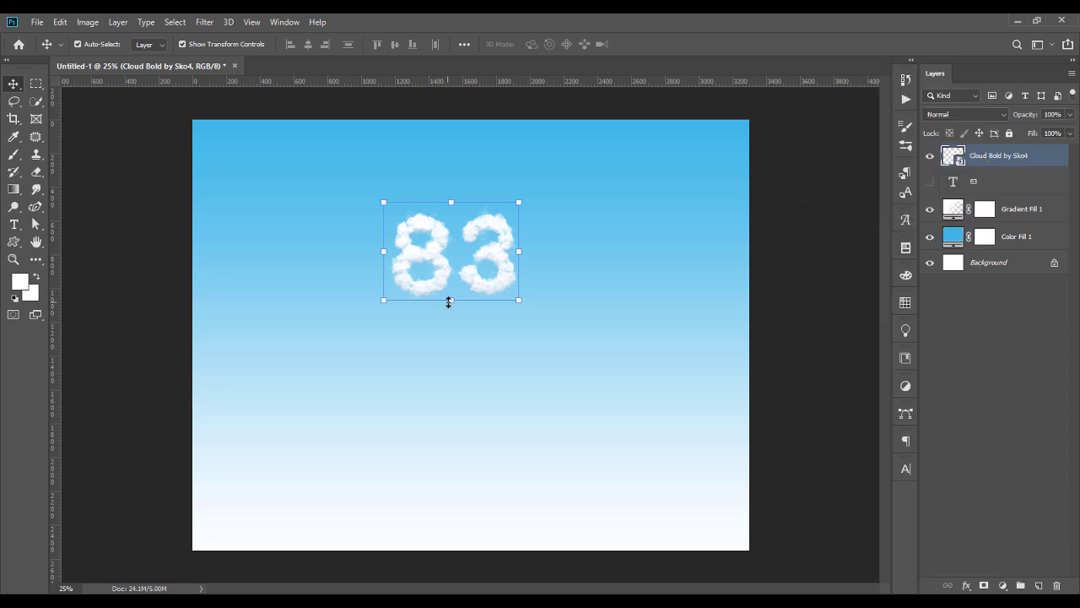
{"action": "left_click_drag", "start_coordinate": [447, 334], "coordinate": [562, 269]}
{"action": "key", "text": "Return"}
{"action": "left_click", "coordinate": [554, 309]}
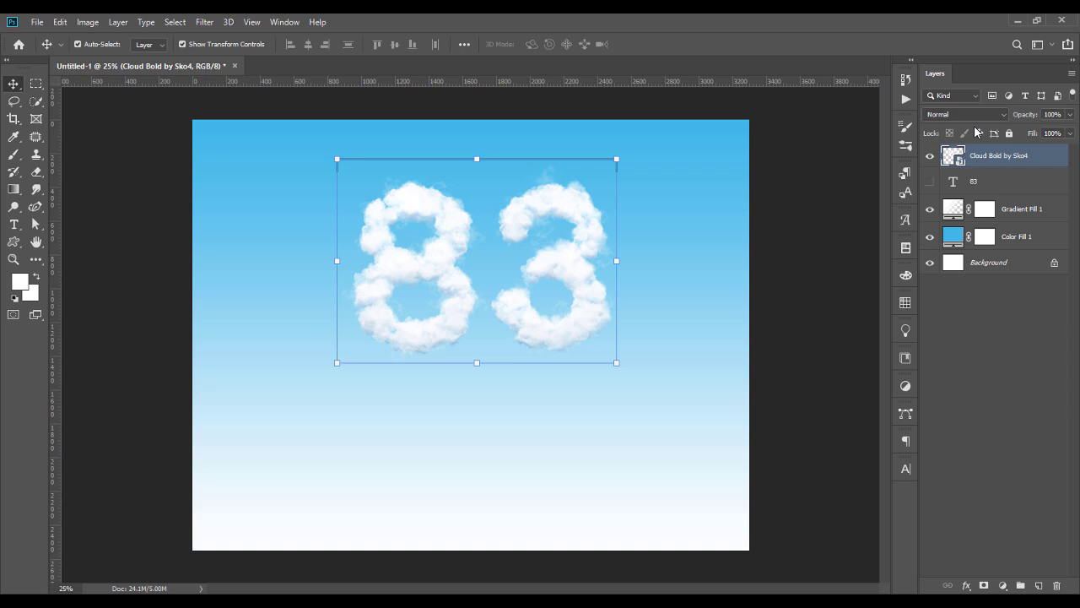
Step: Hide the cloud 83 layer and type the word 'sky' on the canvas, moving it up and right
{"action": "left_click", "coordinate": [930, 155]}
{"action": "left_click", "coordinate": [14, 224]}
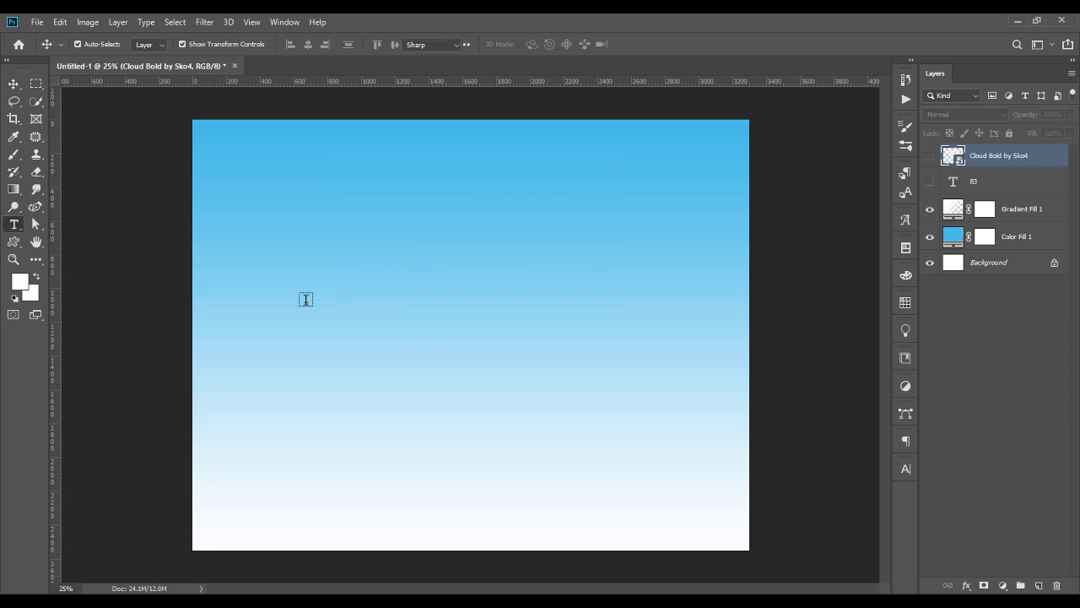
{"action": "left_click", "coordinate": [323, 300]}
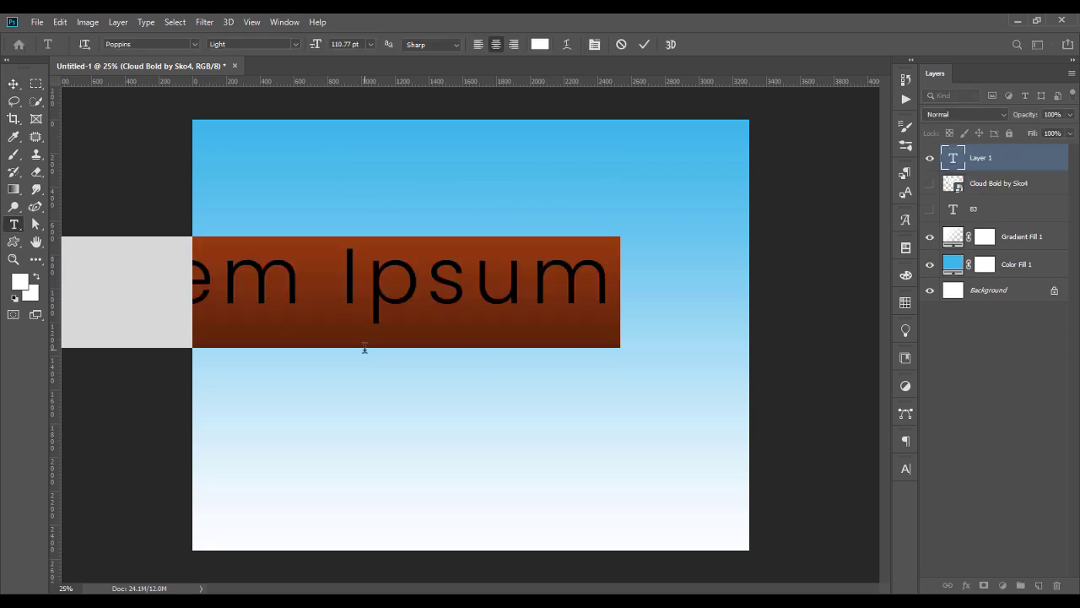
{"action": "type", "text": "sky"}
{"action": "key", "text": "ctrl+Return"}
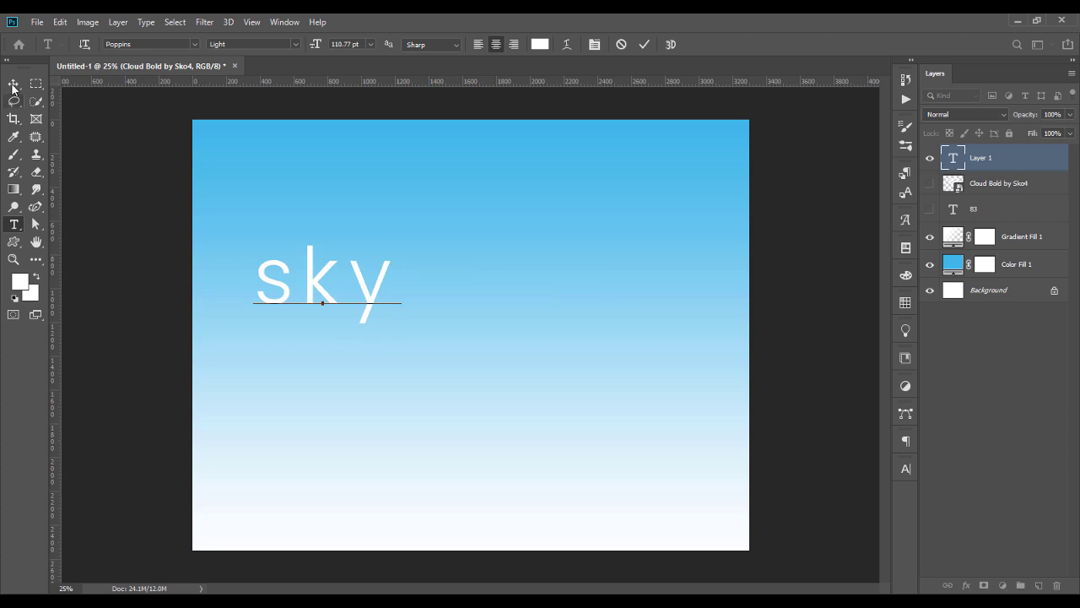
{"action": "key", "text": "v"}
{"action": "left_click_drag", "start_coordinate": [359, 274], "coordinate": [465, 262]}
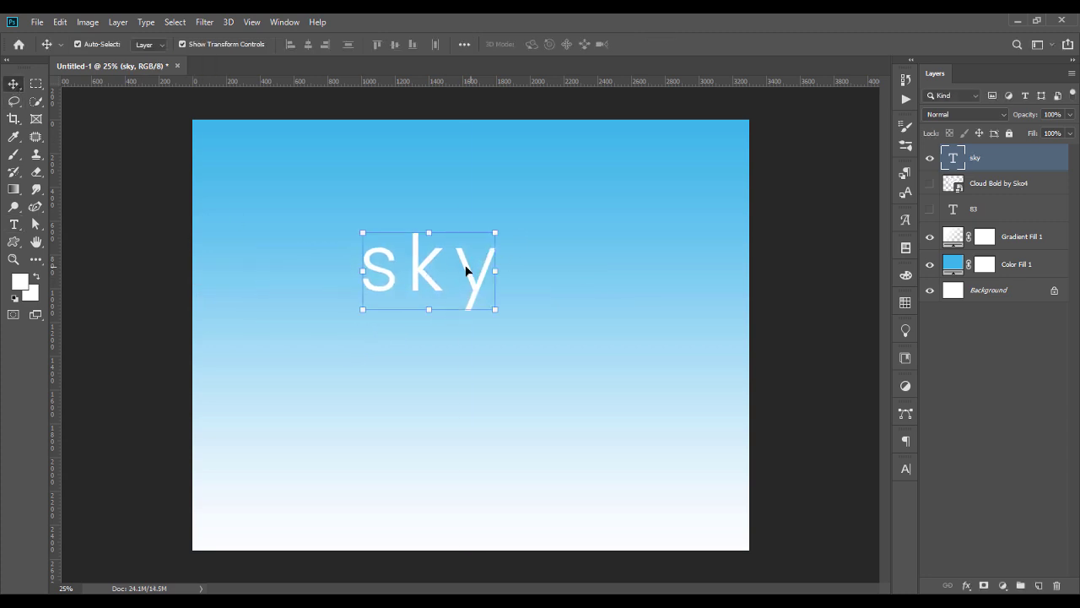
Step: Capitalise the first letter so the text reads 'Sky'
{"action": "double_click", "coordinate": [391, 264]}
{"action": "left_click_drag", "start_coordinate": [390, 264], "coordinate": [365, 265]}
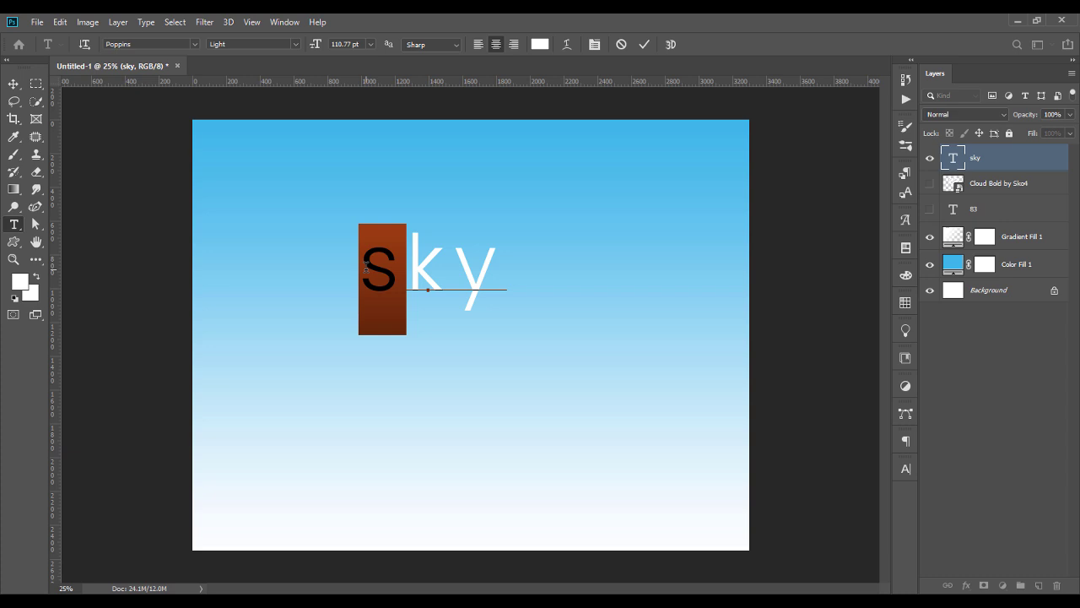
{"action": "type", "text": "S"}
{"action": "left_click", "coordinate": [13, 83]}
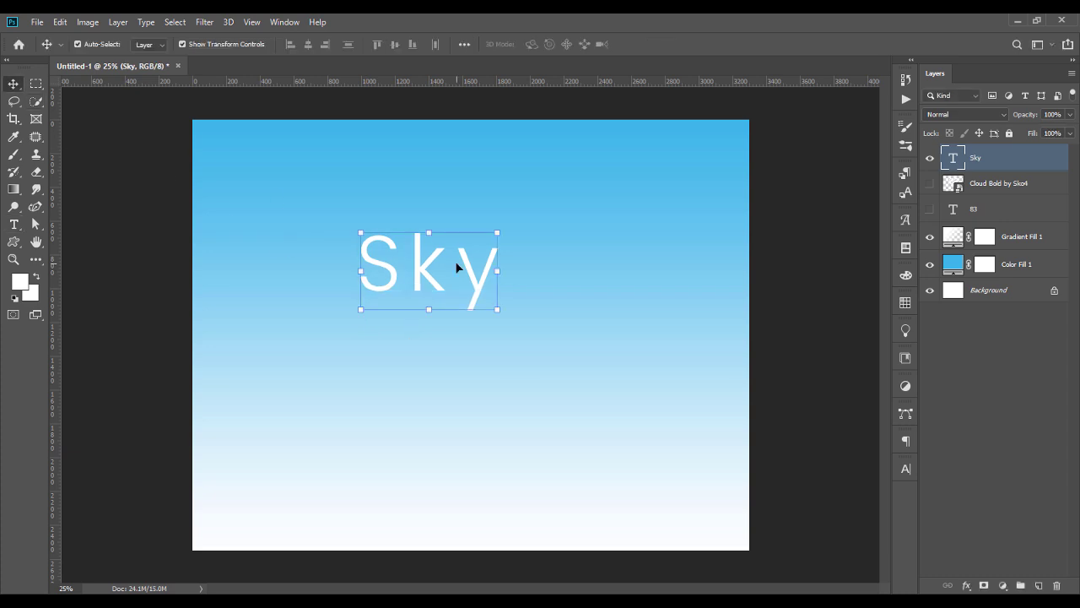
Step: Set Sky in the Mommy Monoline Regular font and shift it right and down
{"action": "double_click", "coordinate": [456, 266]}
{"action": "left_click", "coordinate": [138, 46]}
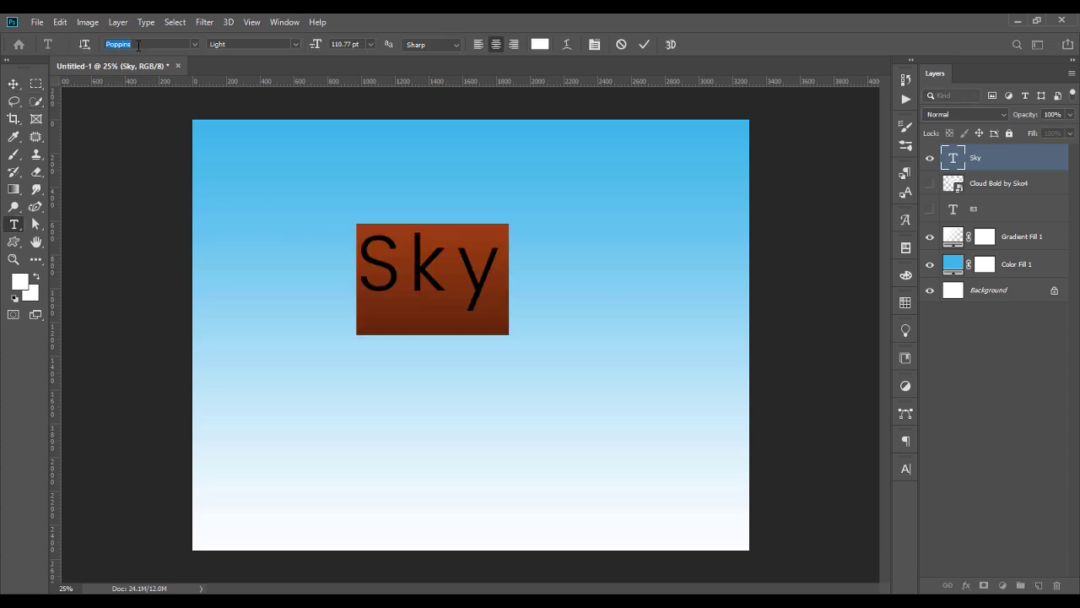
{"action": "type", "text": "m"}
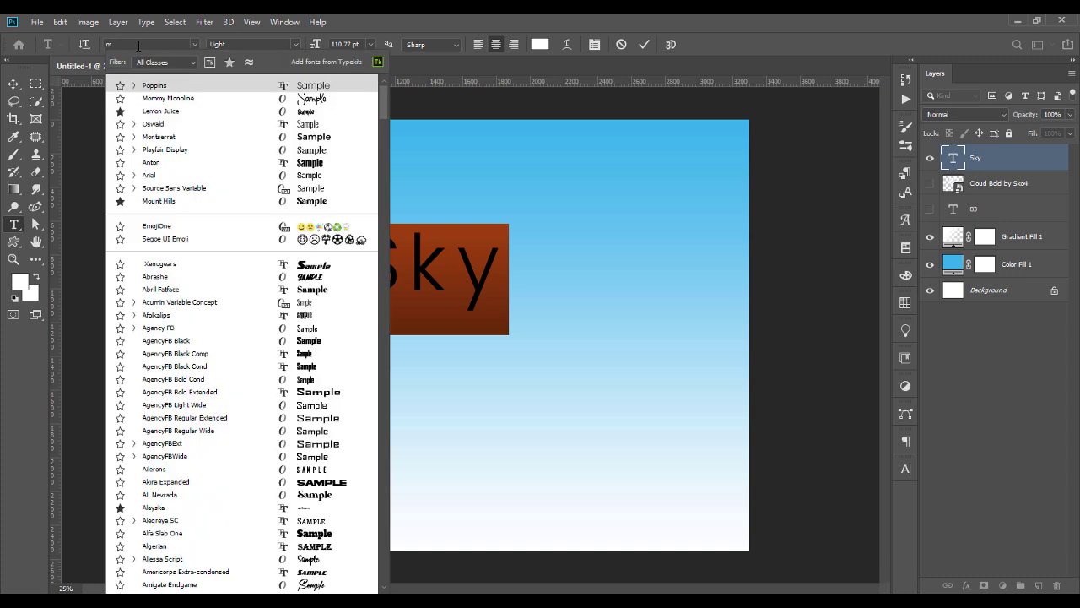
{"action": "type", "text": "omo"}
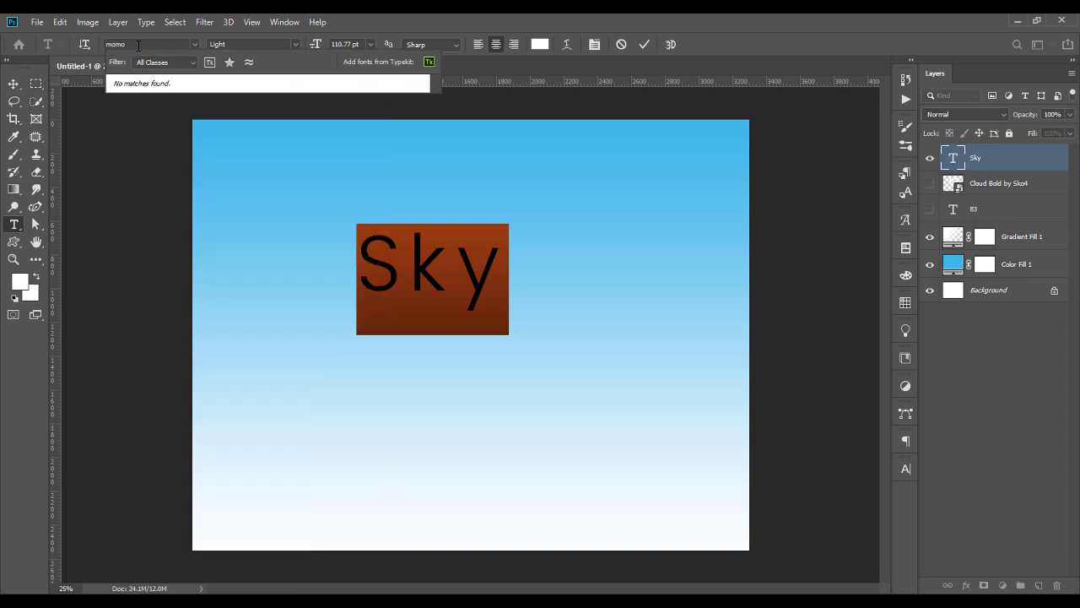
{"action": "key", "text": "BackSpace"}
{"action": "key", "text": "BackSpace"}
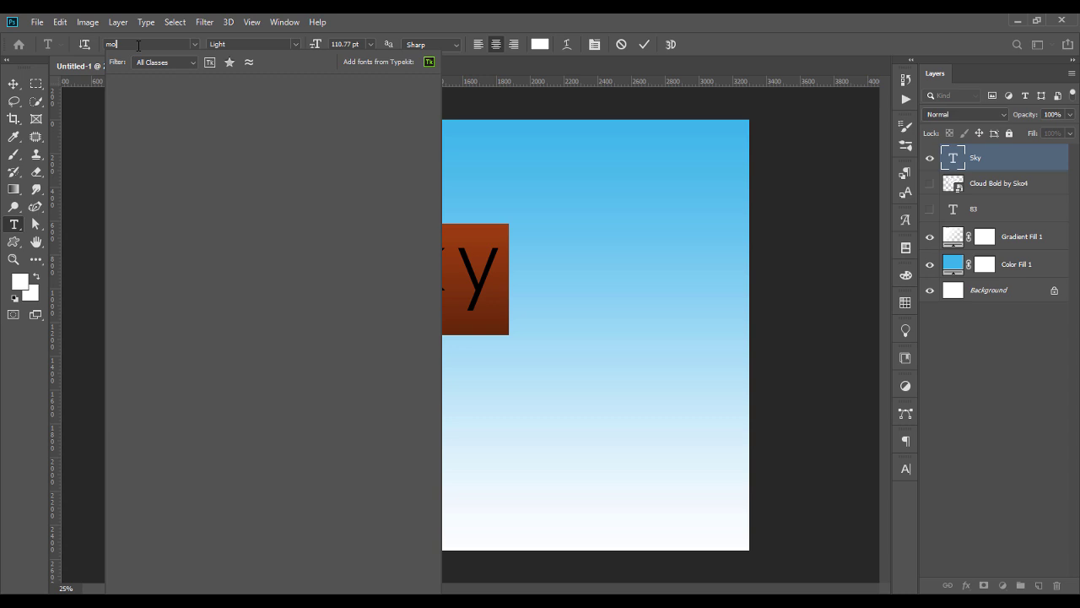
{"action": "type", "text": "n"}
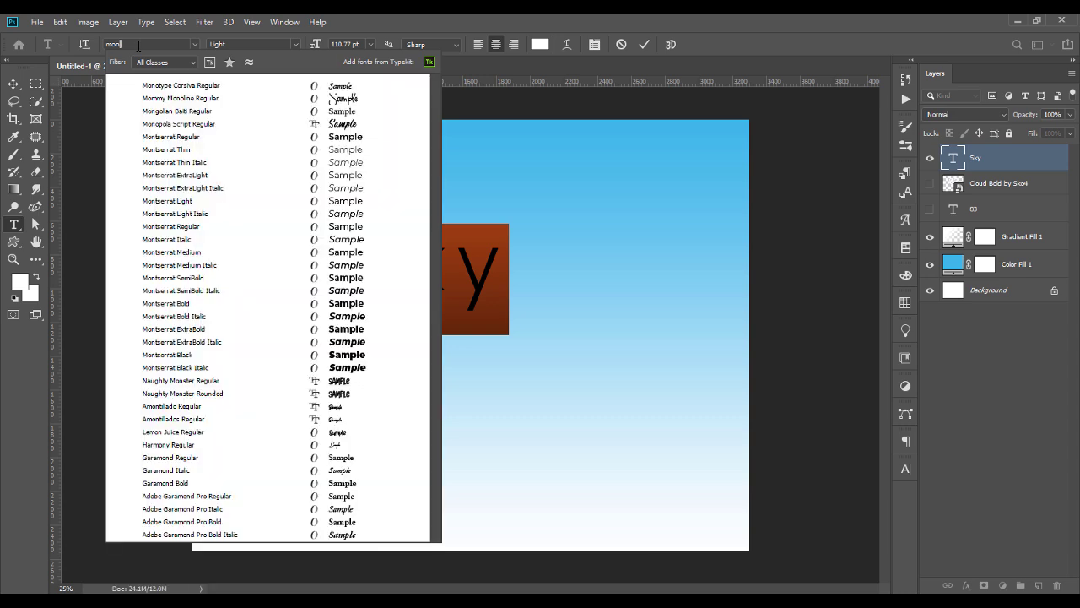
{"action": "left_click", "coordinate": [307, 99]}
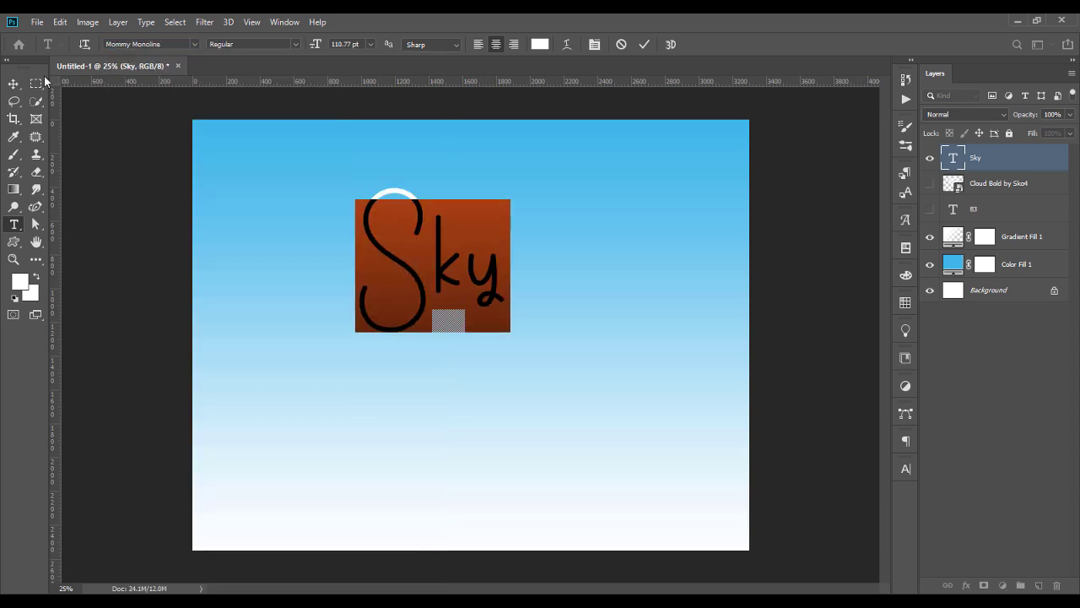
{"action": "left_click", "coordinate": [14, 83]}
{"action": "mouse_move", "coordinate": [454, 270]}
{"action": "left_mouse_down"}
{"action": "mouse_move", "coordinate": [485, 275]}
{"action": "mouse_move", "coordinate": [479, 285]}
{"action": "left_mouse_up"}
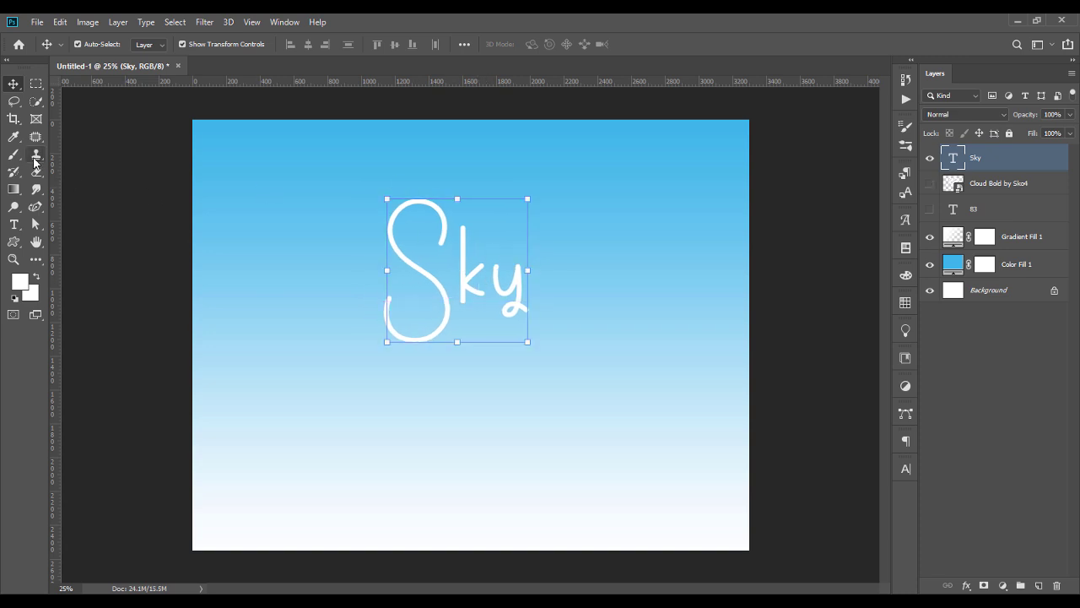
Step: Select the 200 px Cloud Action brush preset
{"action": "left_click", "coordinate": [15, 157]}
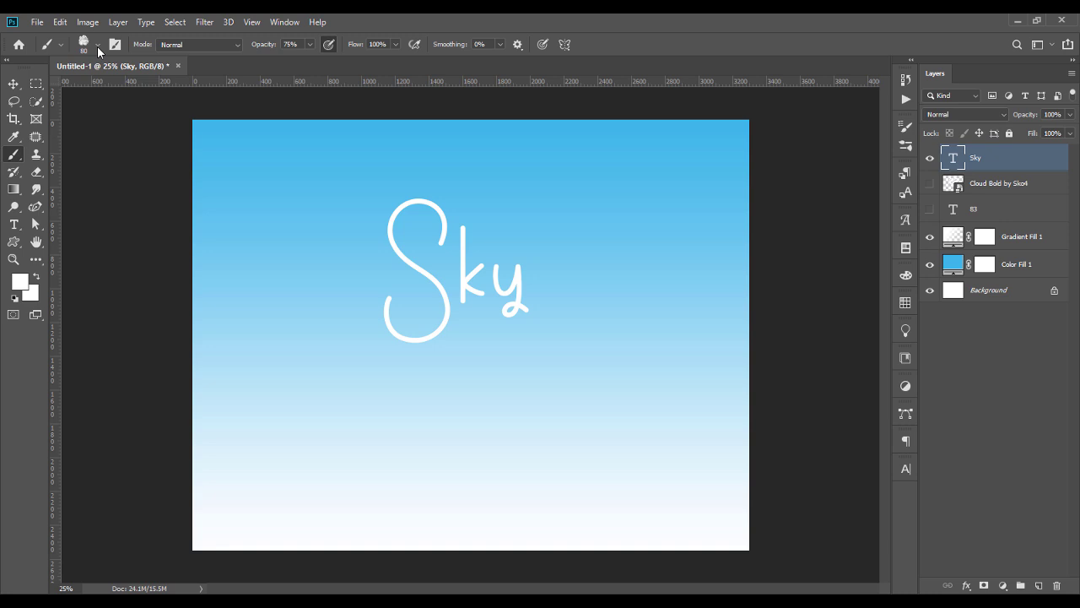
{"action": "left_click", "coordinate": [98, 47]}
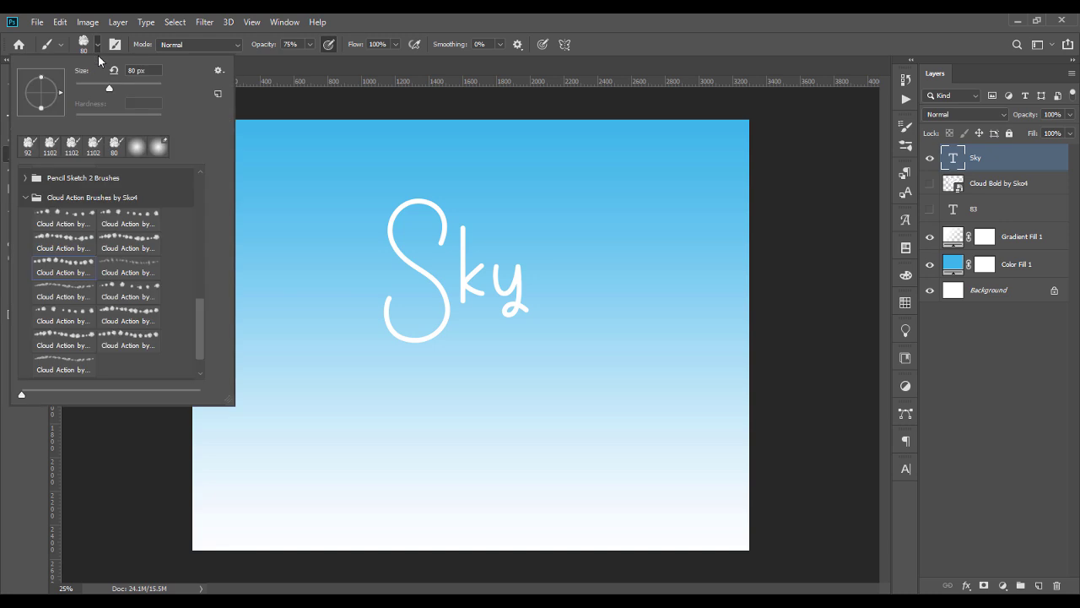
{"action": "left_click", "coordinate": [128, 265]}
{"action": "left_click", "coordinate": [999, 165]}
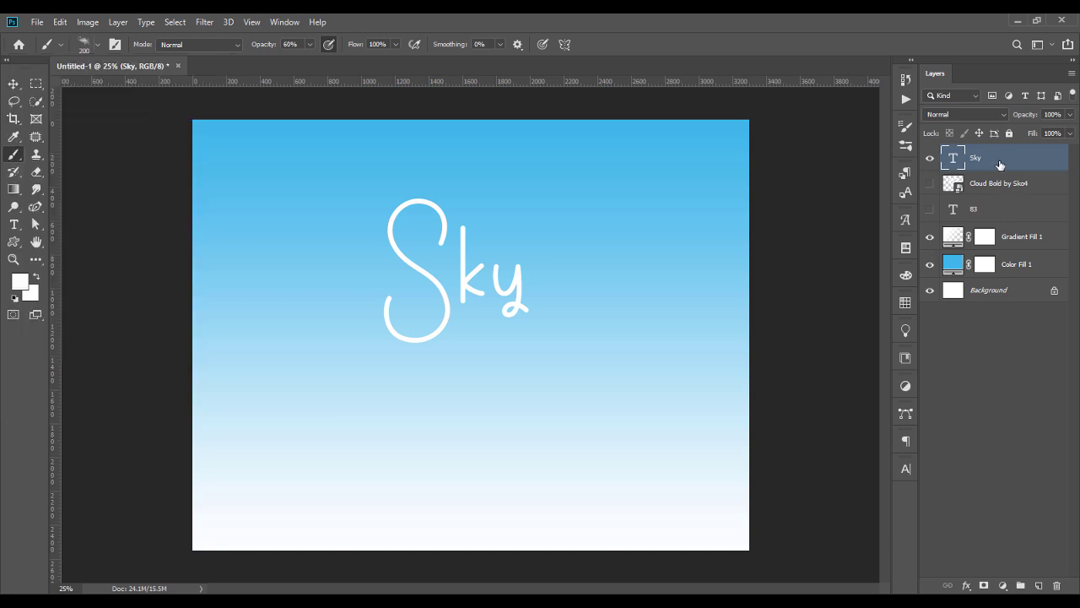
Step: Play the Bold Clouds action on Sky to make it cloud lettering
{"action": "left_click", "coordinate": [904, 99]}
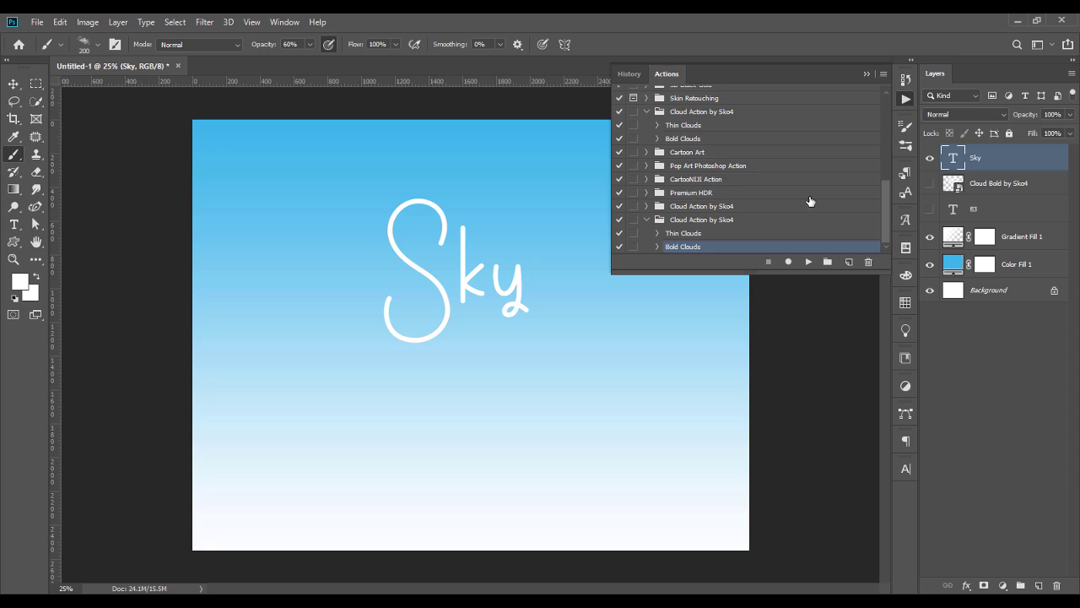
{"action": "left_click", "coordinate": [808, 262]}
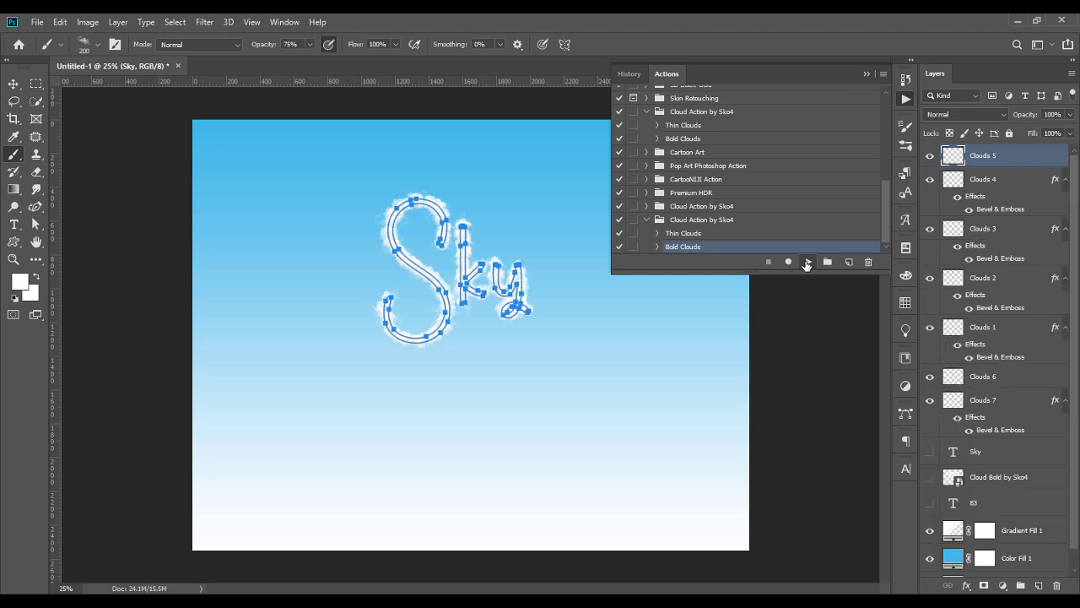
{"action": "left_click", "coordinate": [866, 73]}
{"action": "left_click", "coordinate": [13, 84]}
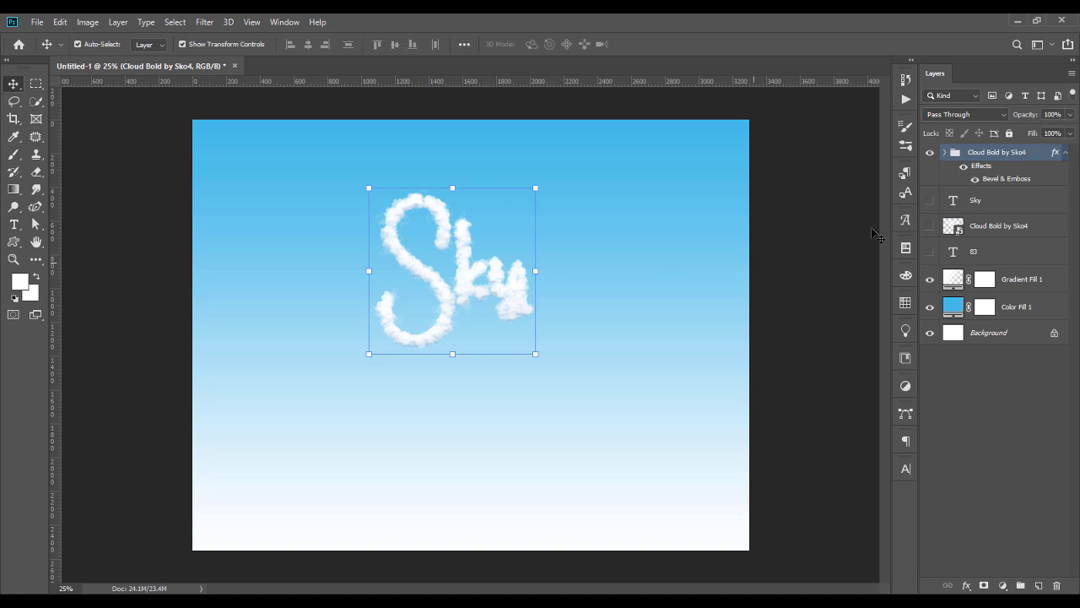